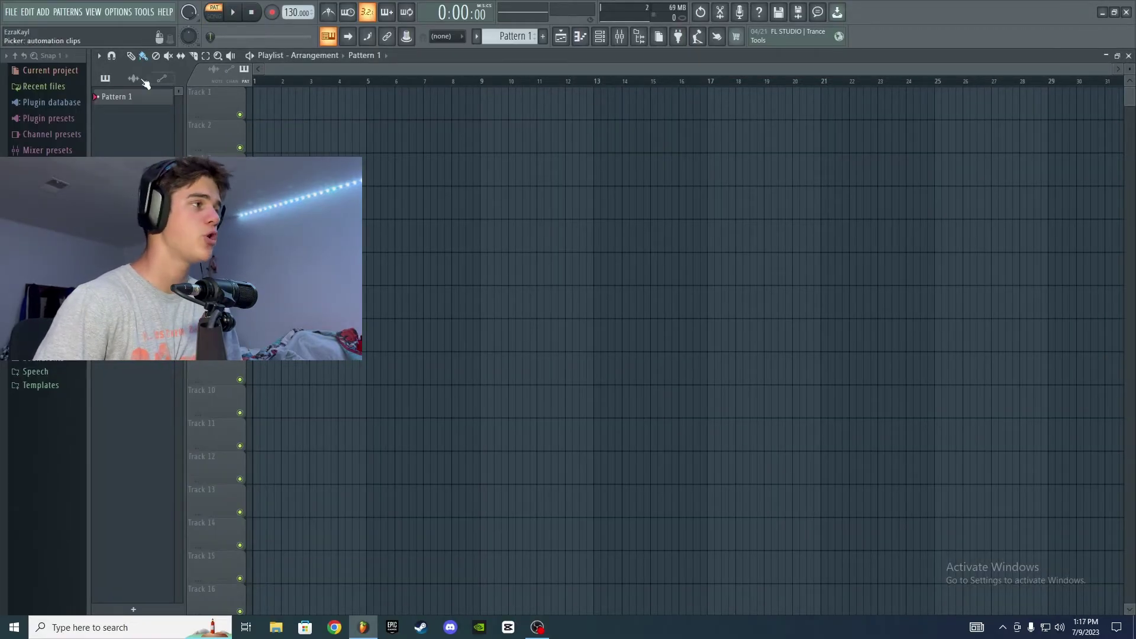
- Create a new project from the Basic 808 with limiter template
click(12, 12)
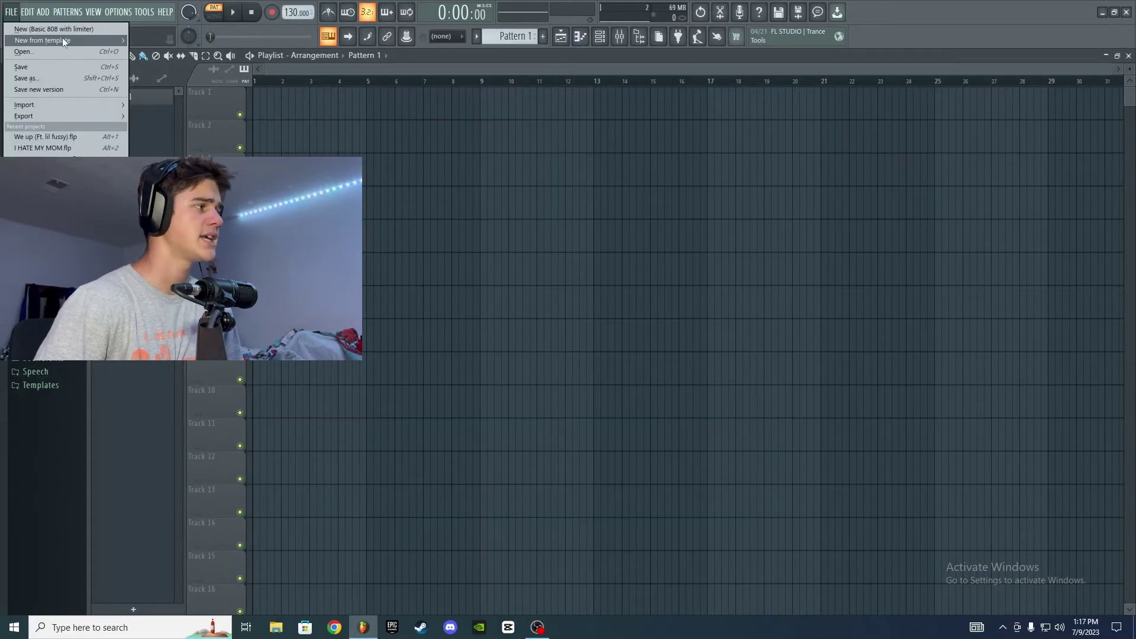
mouse_move(70, 37)
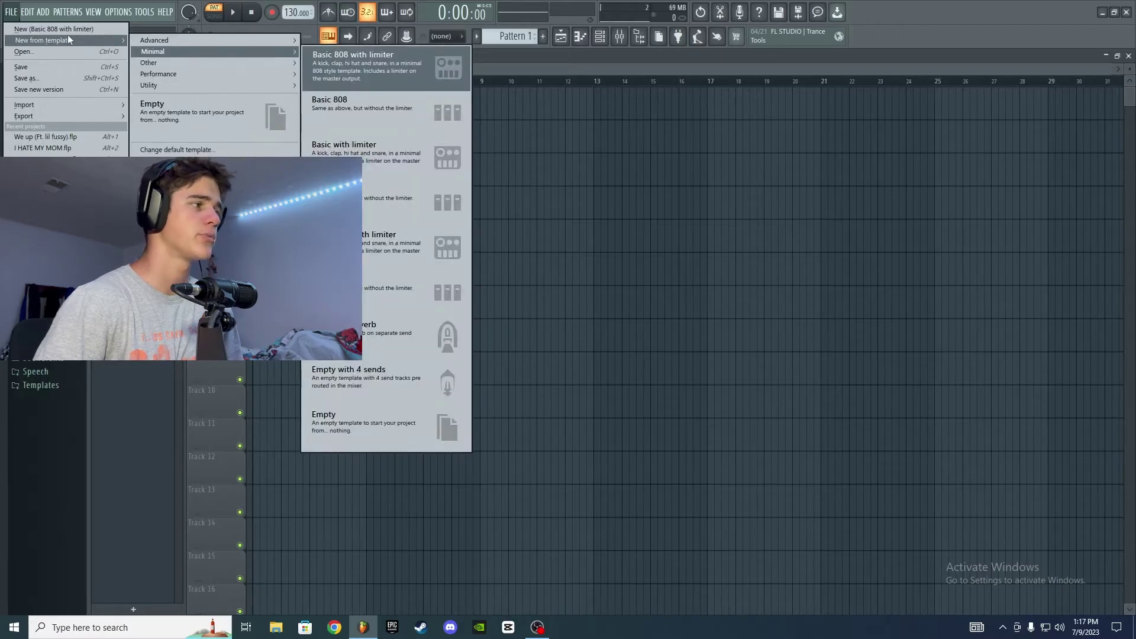
click(68, 30)
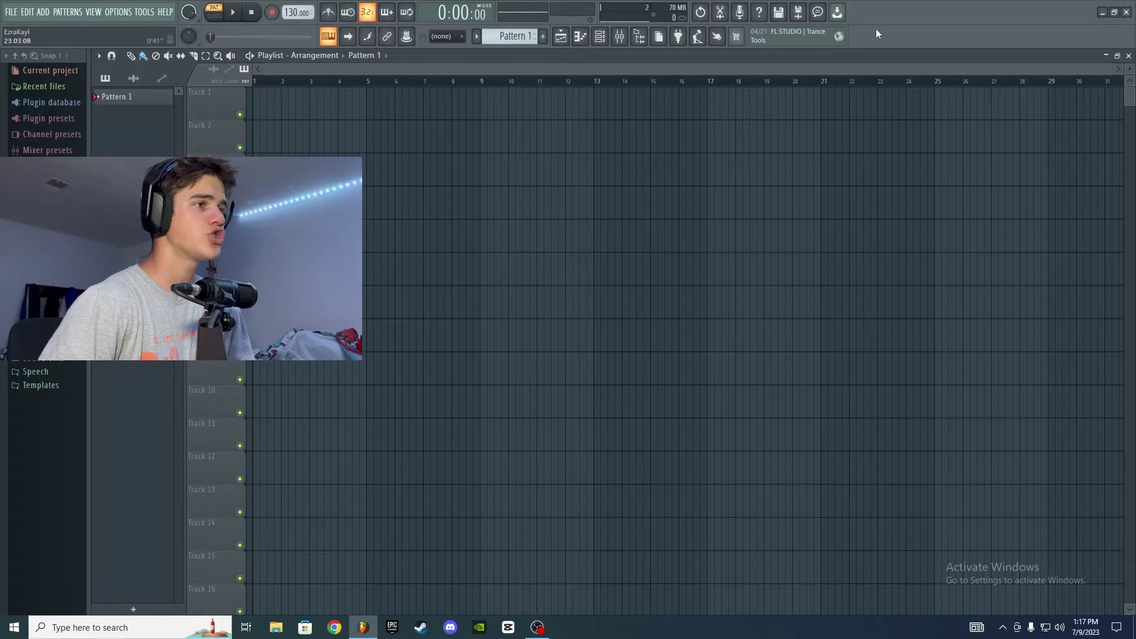
- Turn on the metronome and show the playlist
click(233, 21)
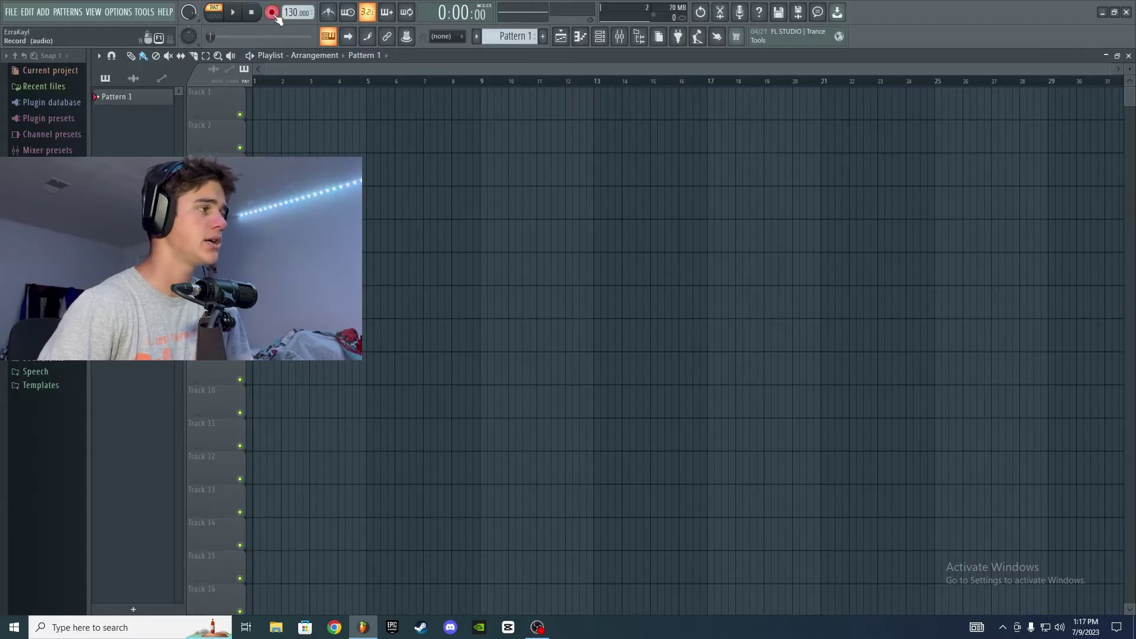
click(331, 12)
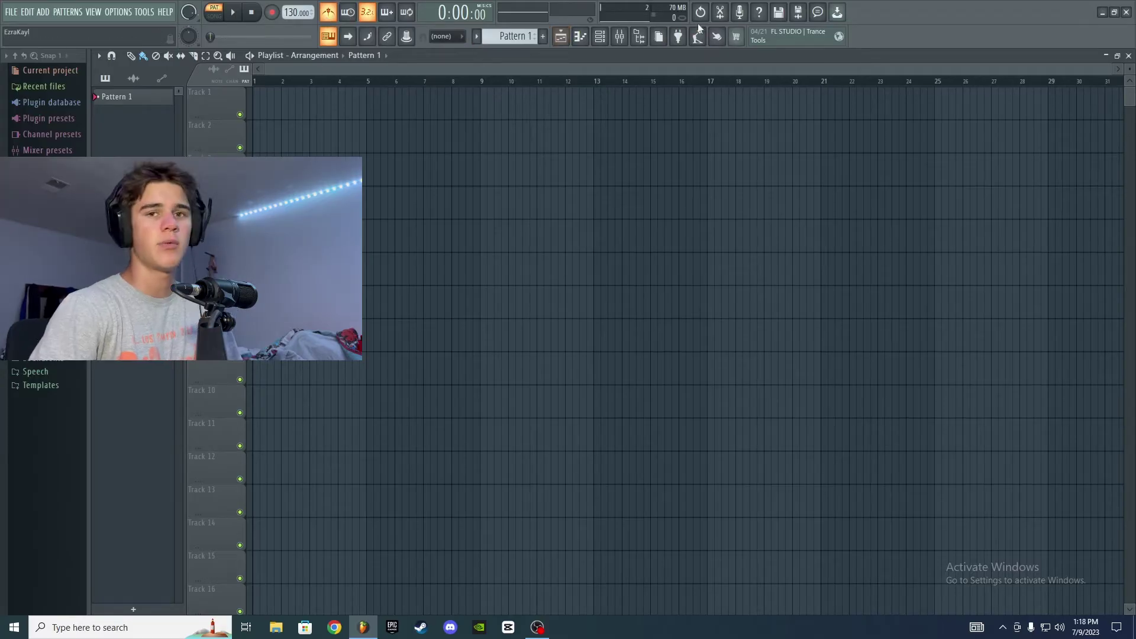
click(561, 38)
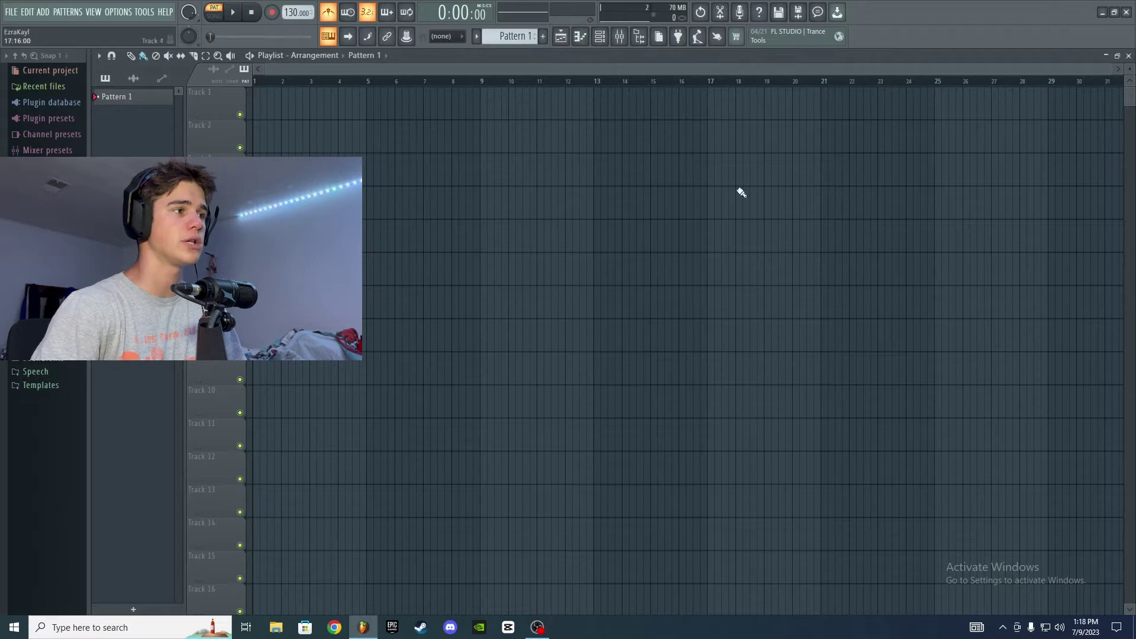
- Try out a few notes around C6 in the 808 Kick's piano roll and delete them
click(581, 37)
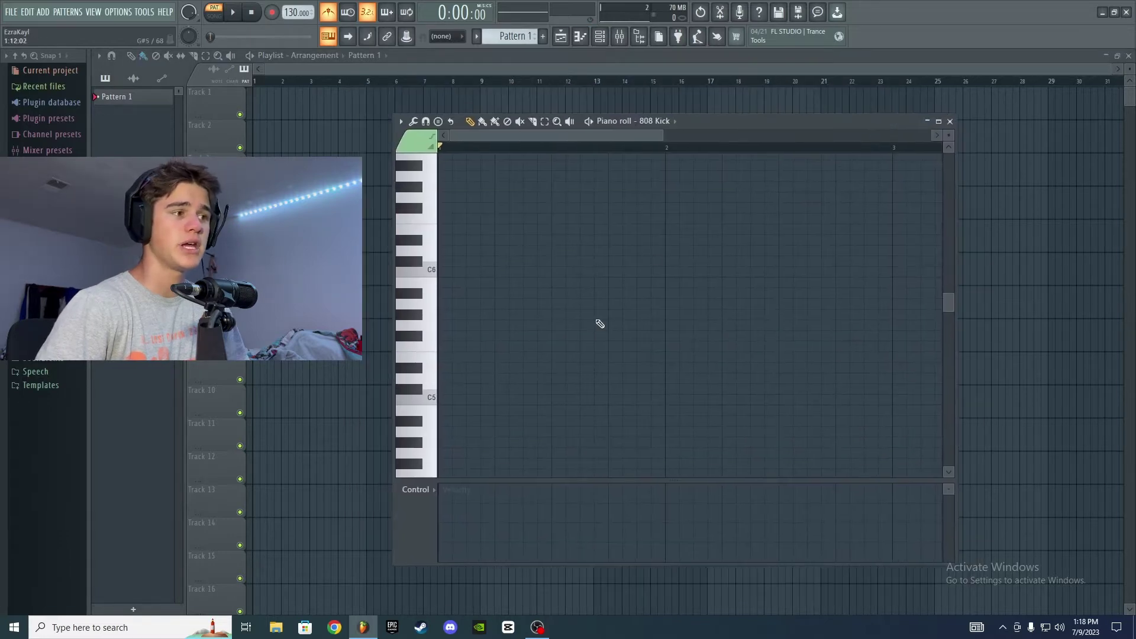
click(445, 272)
click(482, 251)
click(530, 272)
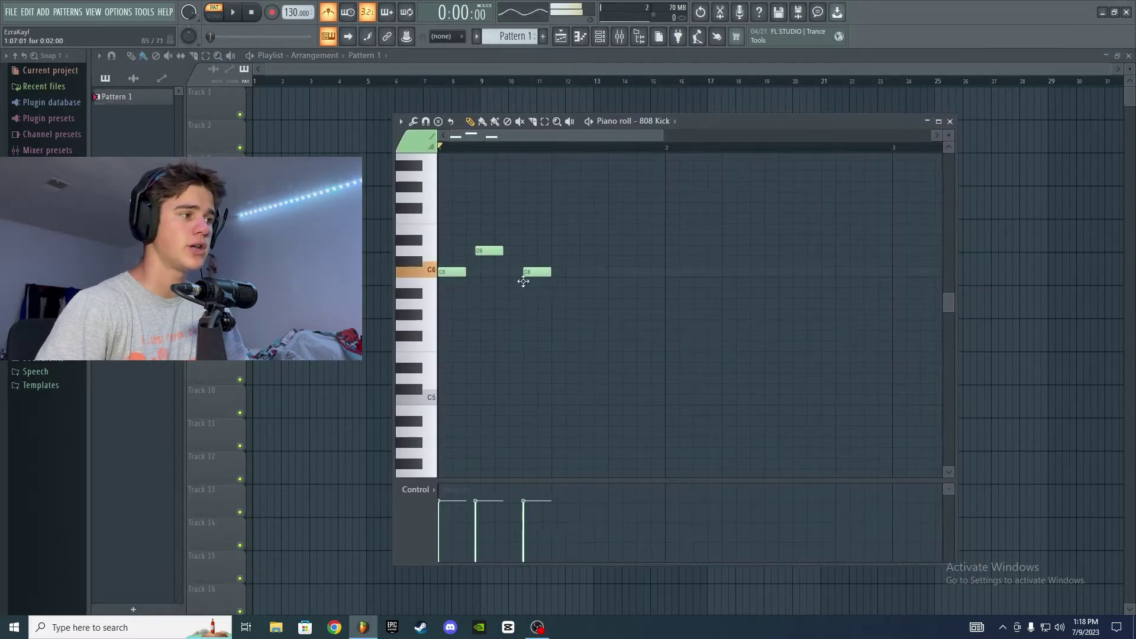
click(533, 304)
click(535, 325)
right_click(489, 250)
right_click(451, 272)
click(581, 37)
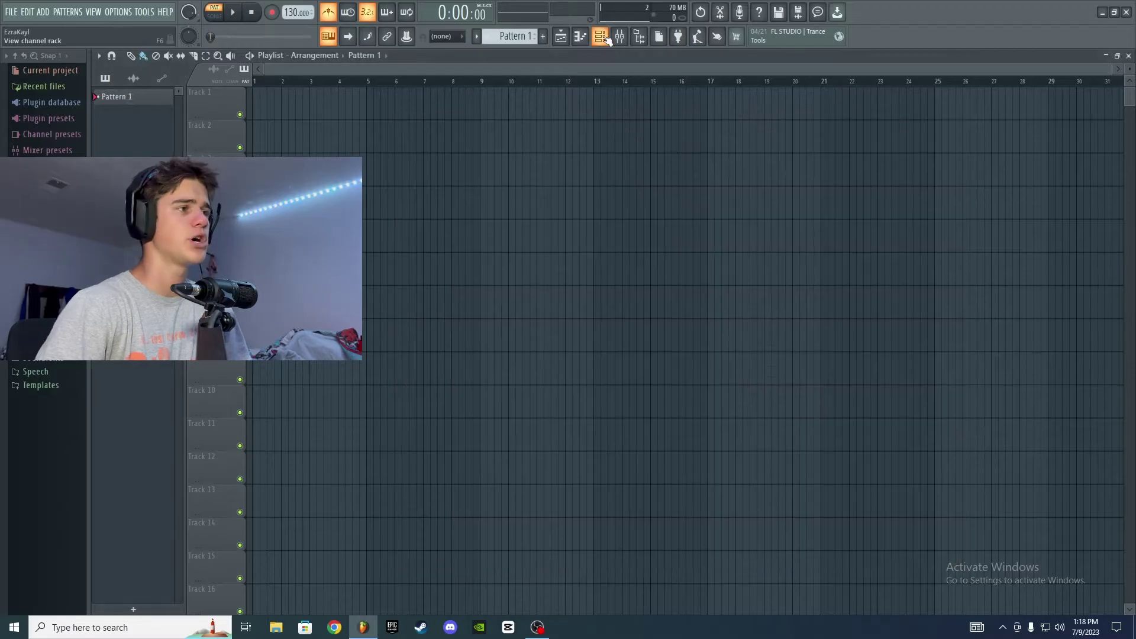
- Show the channel rack and the mixer, and view the effect slots of the Master and Insert 1 tracks
click(602, 37)
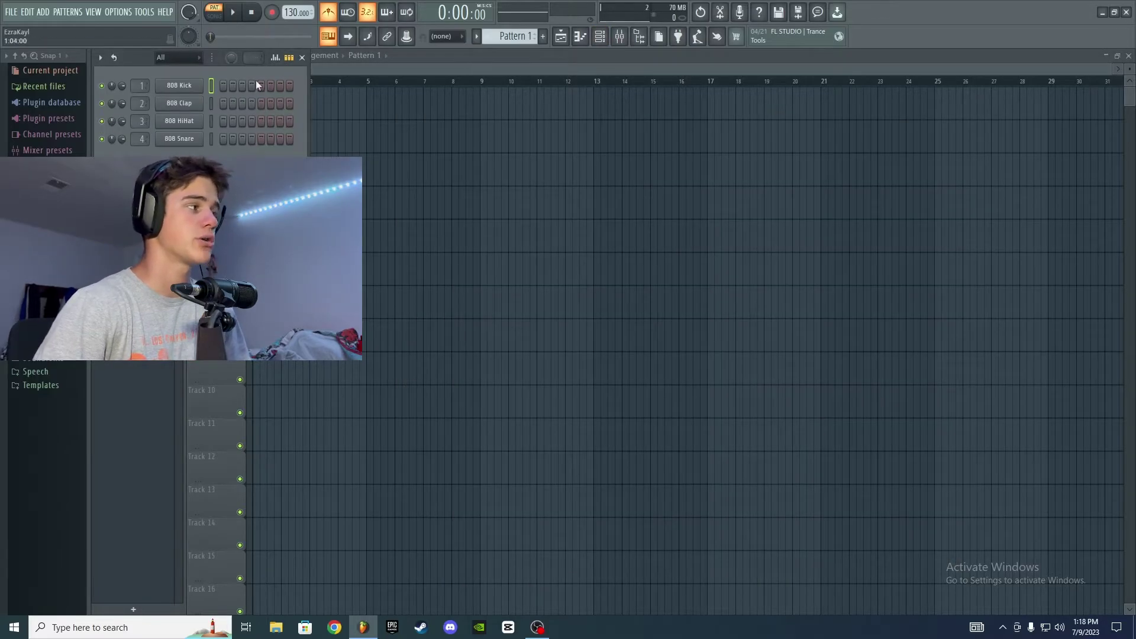
key(F9)
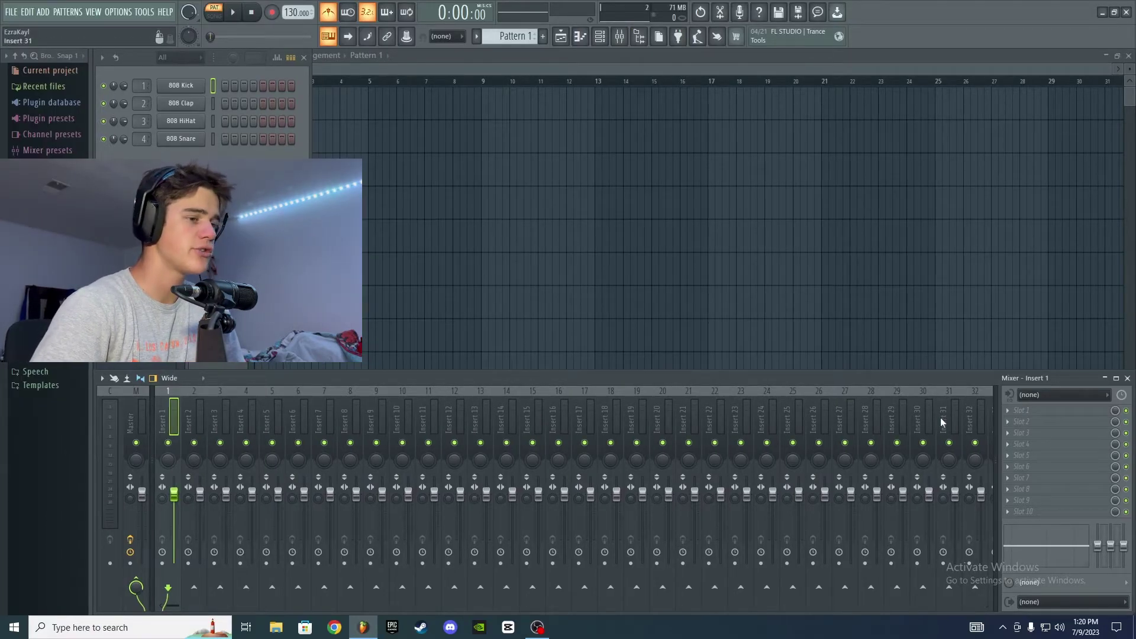
click(131, 417)
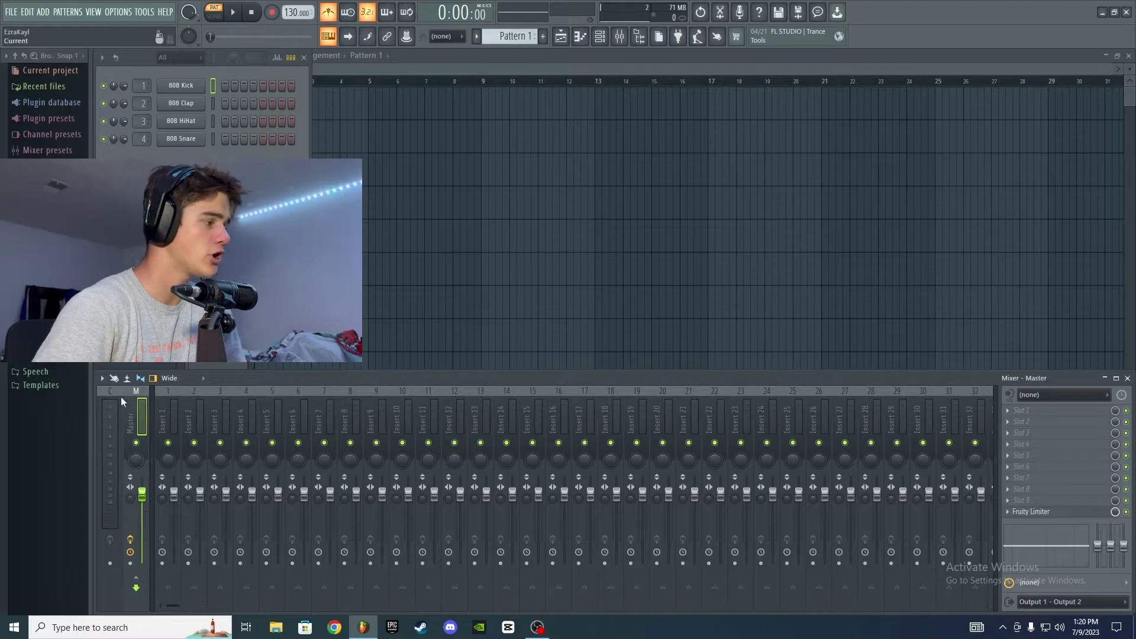
click(172, 422)
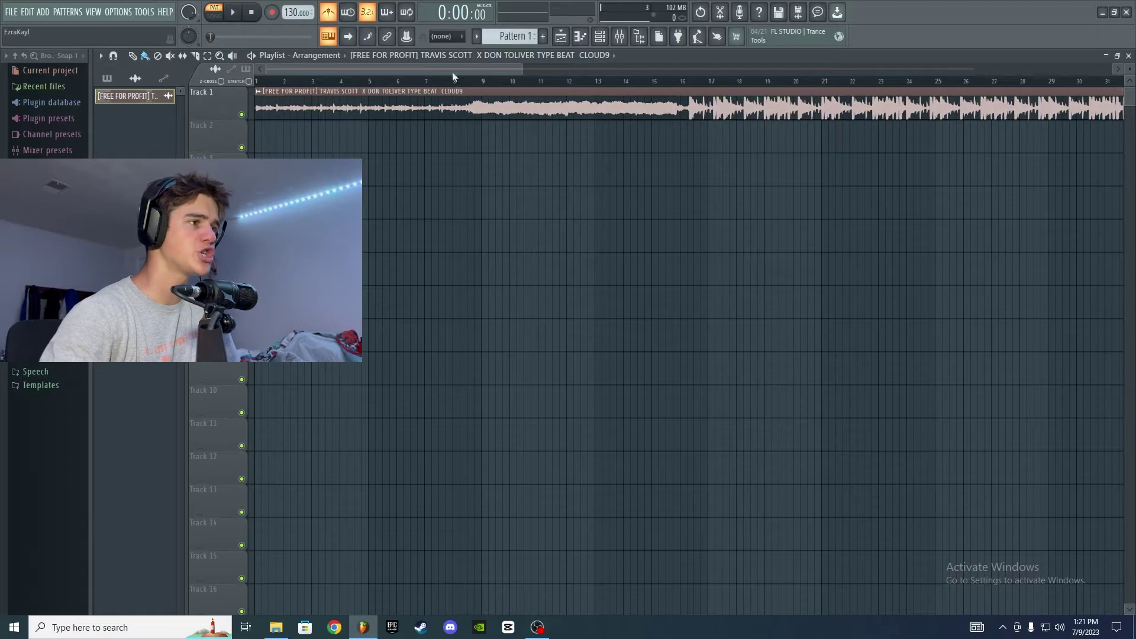
- Route the beat audio clip to mixer track 1 and check Insert 1's volume fader while the beat plays
click(629, 44)
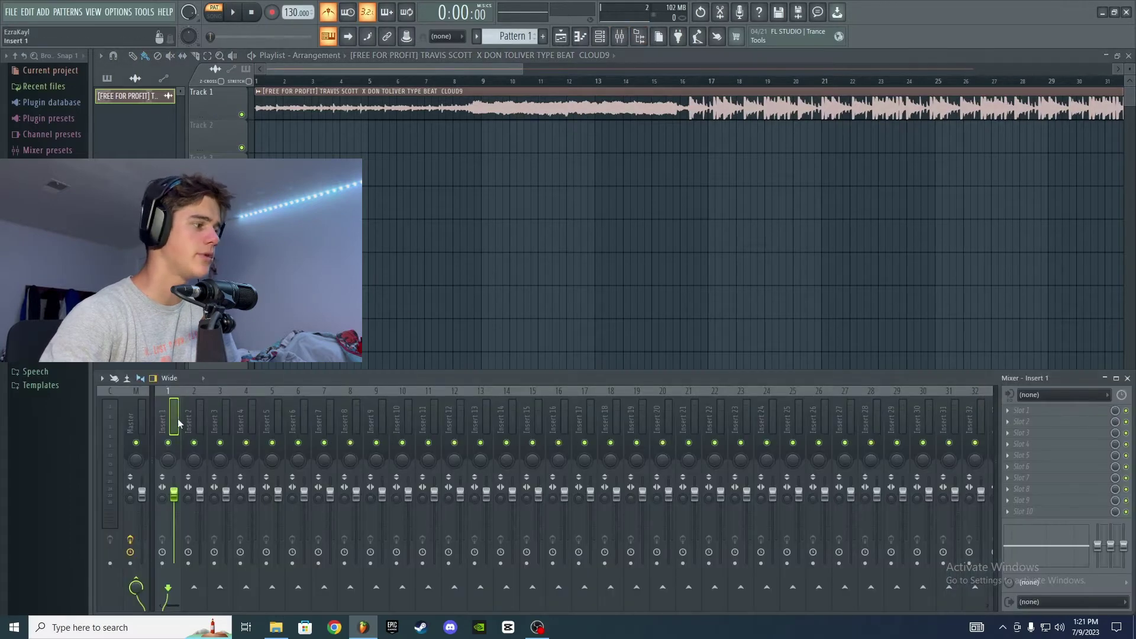
double_click(399, 107)
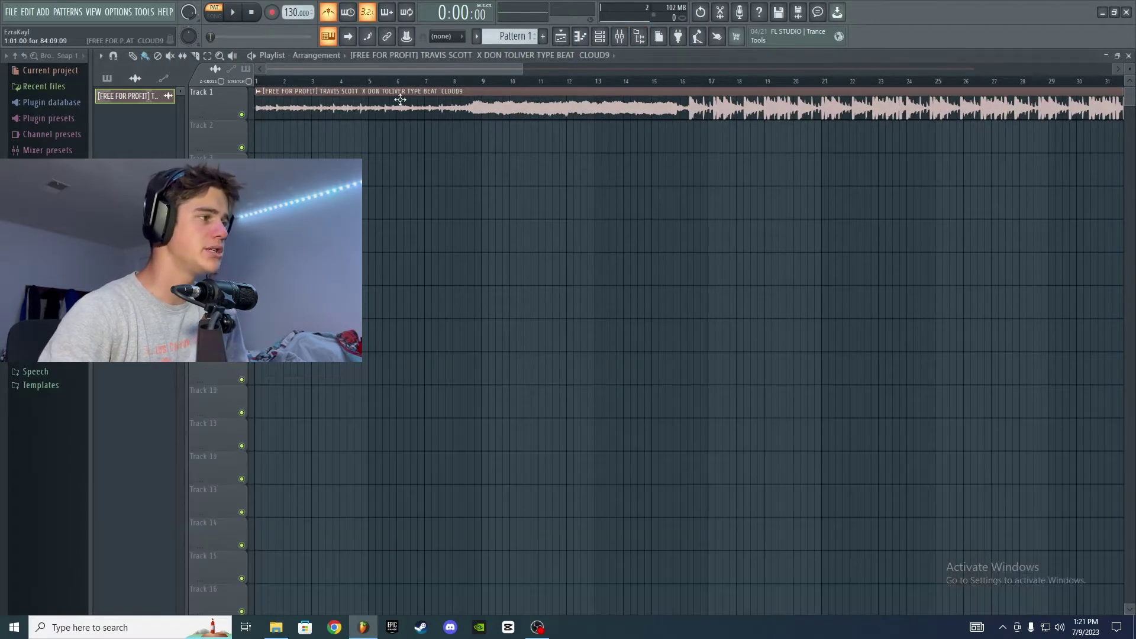
click(503, 187)
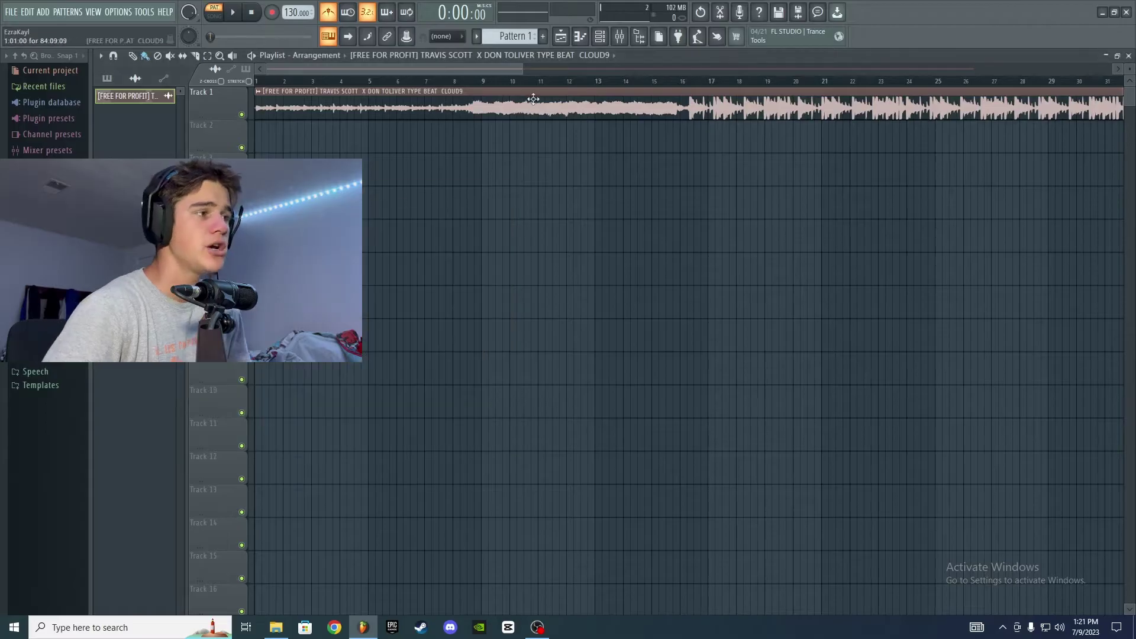
double_click(533, 99)
drag(564, 180, 561, 169)
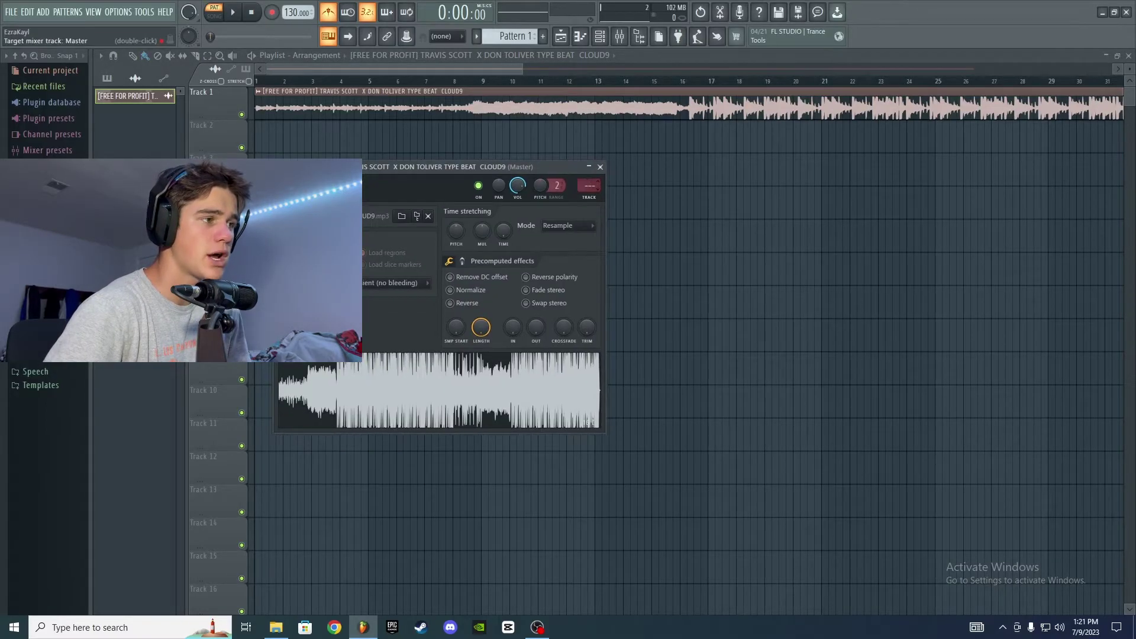
key(F9)
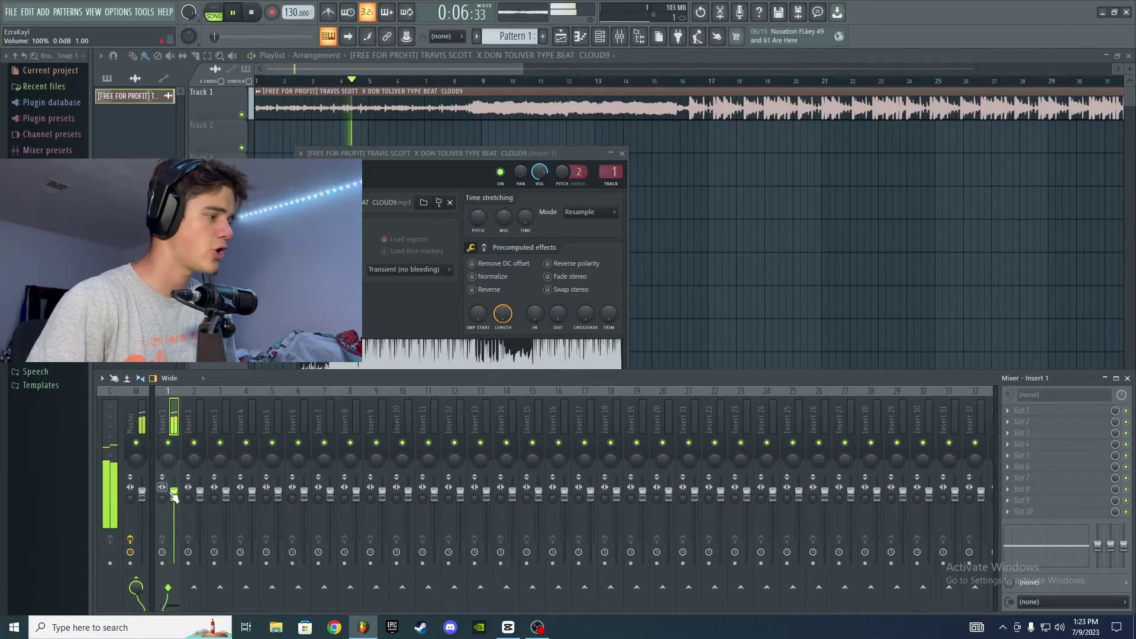
mouse_move(173, 492)
mouse_down()
mouse_move(174, 529)
mouse_move(173, 492)
mouse_up()
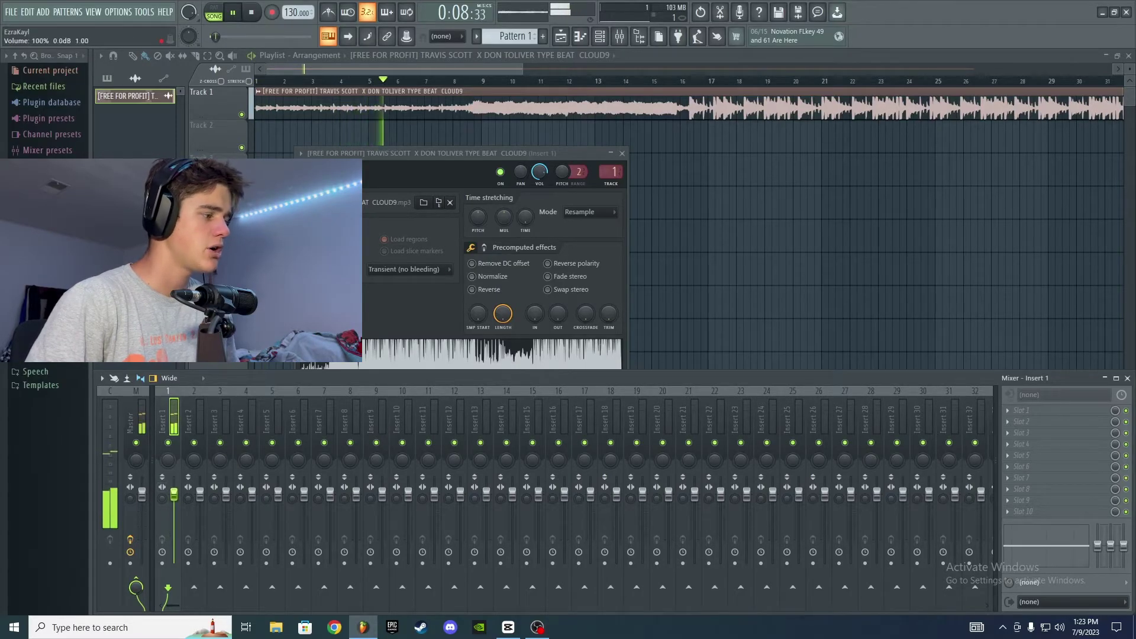
click(1042, 432)
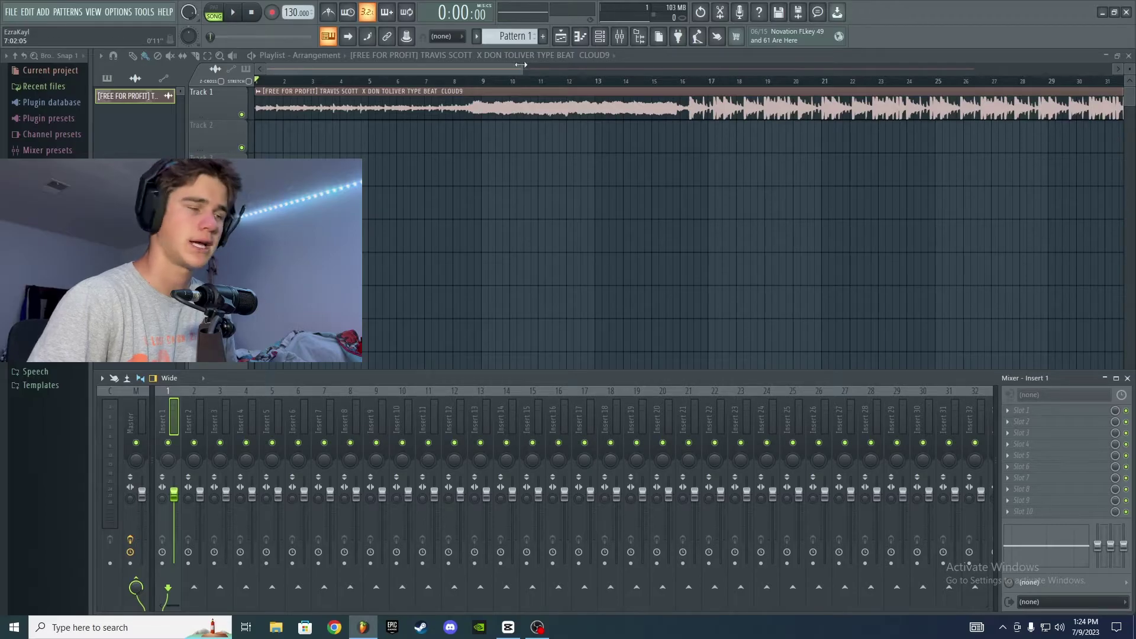
- Rename the mixer's Insert 2 track as Vocals 1
drag(520, 68, 396, 68)
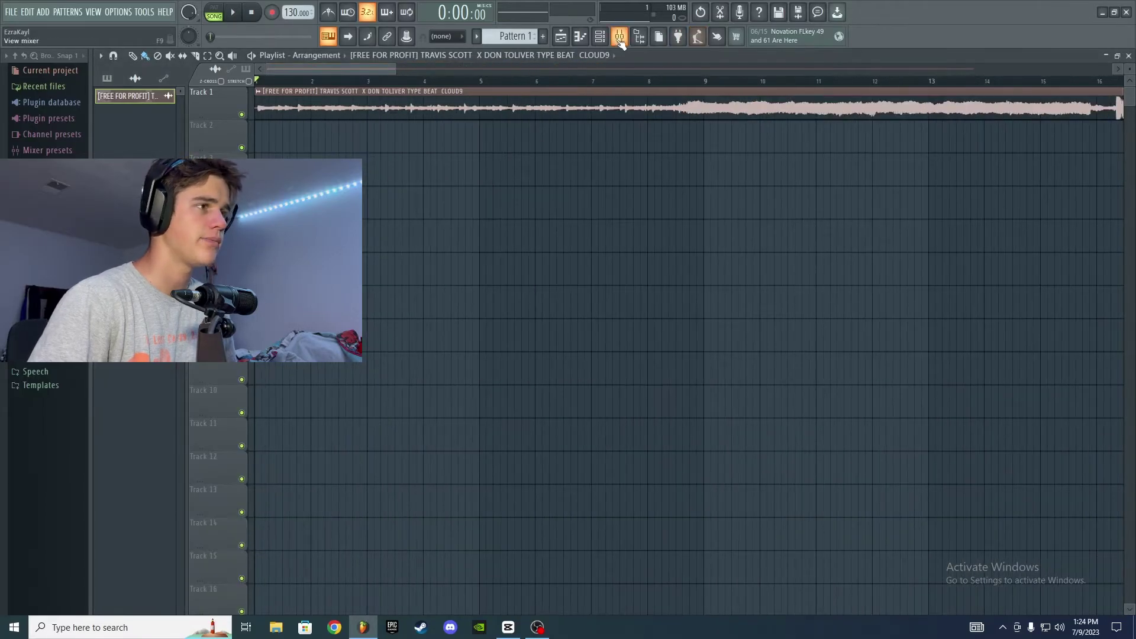
click(352, 444)
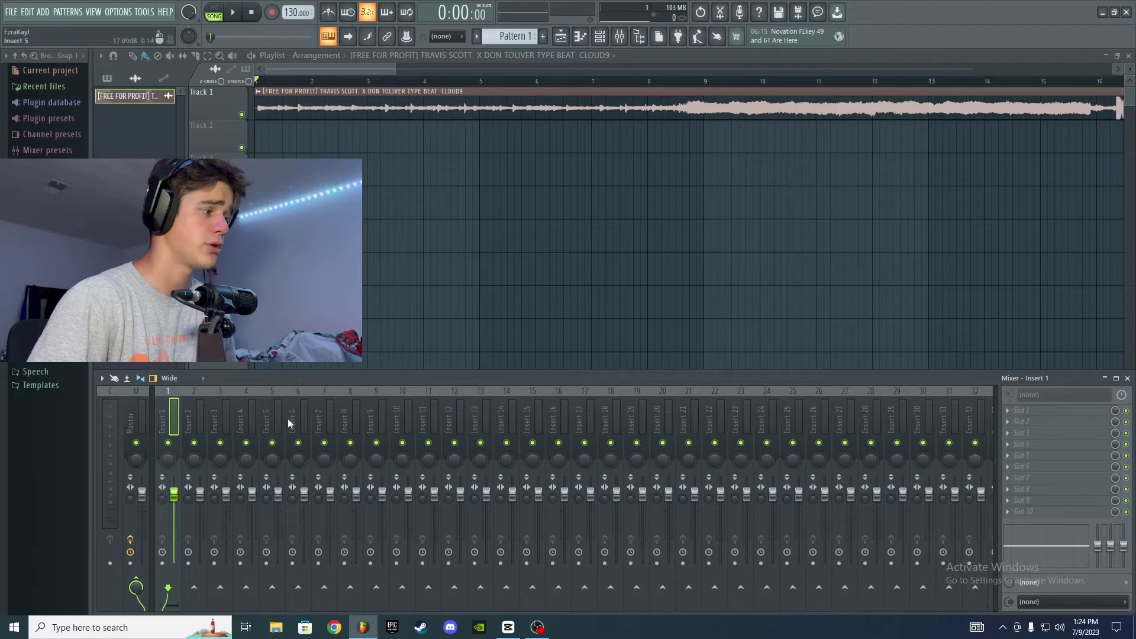
click(199, 404)
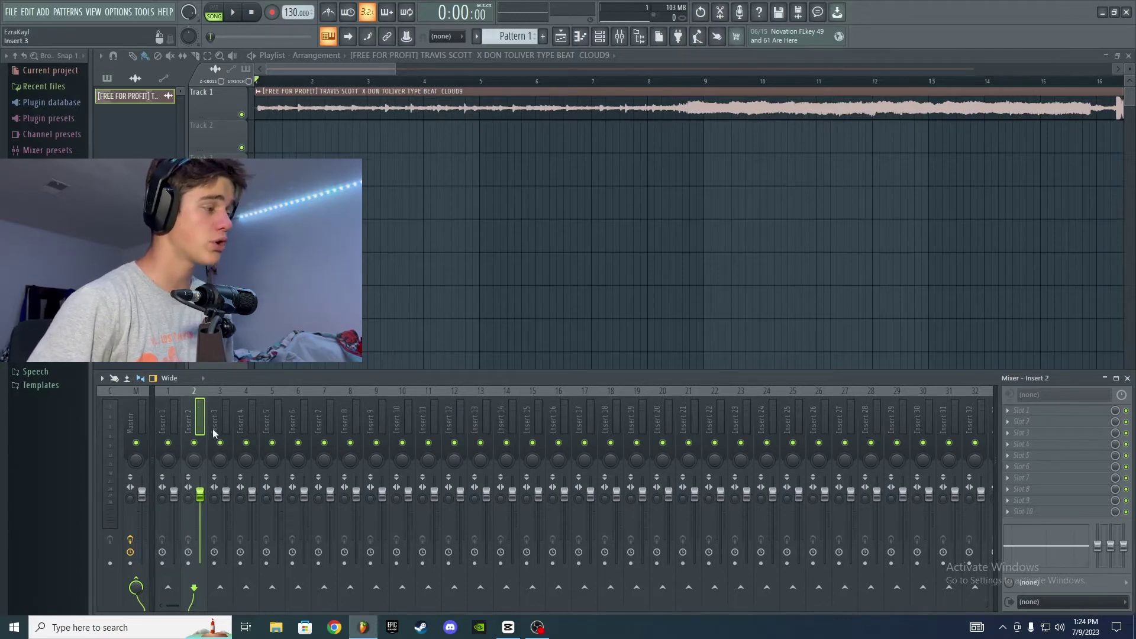
right_click(193, 406)
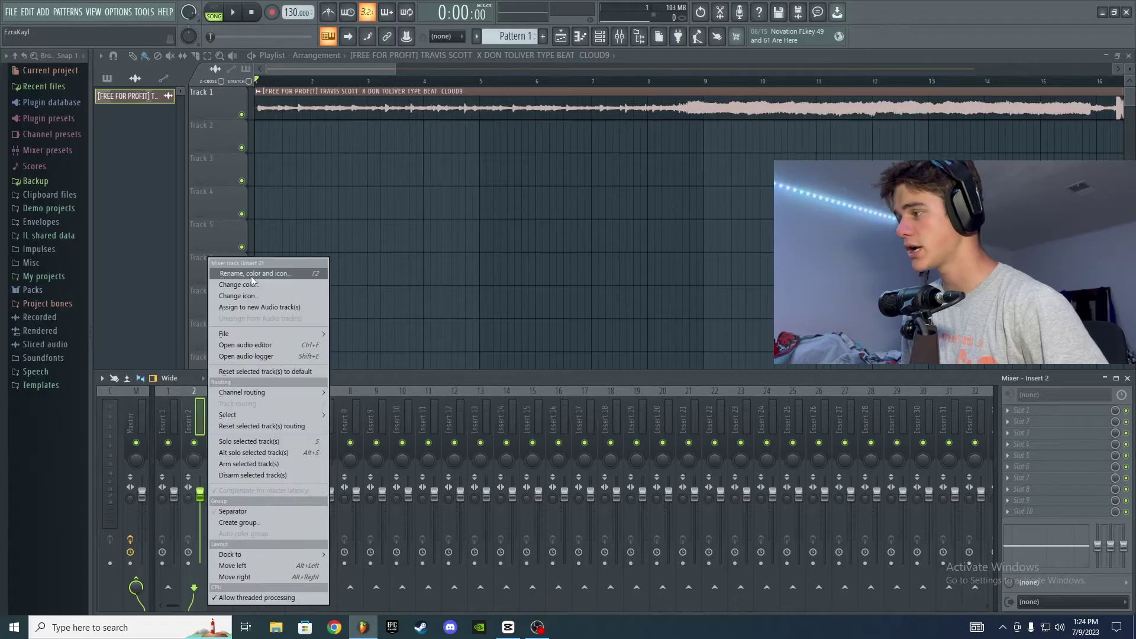
click(251, 274)
click(203, 410)
right_click(207, 408)
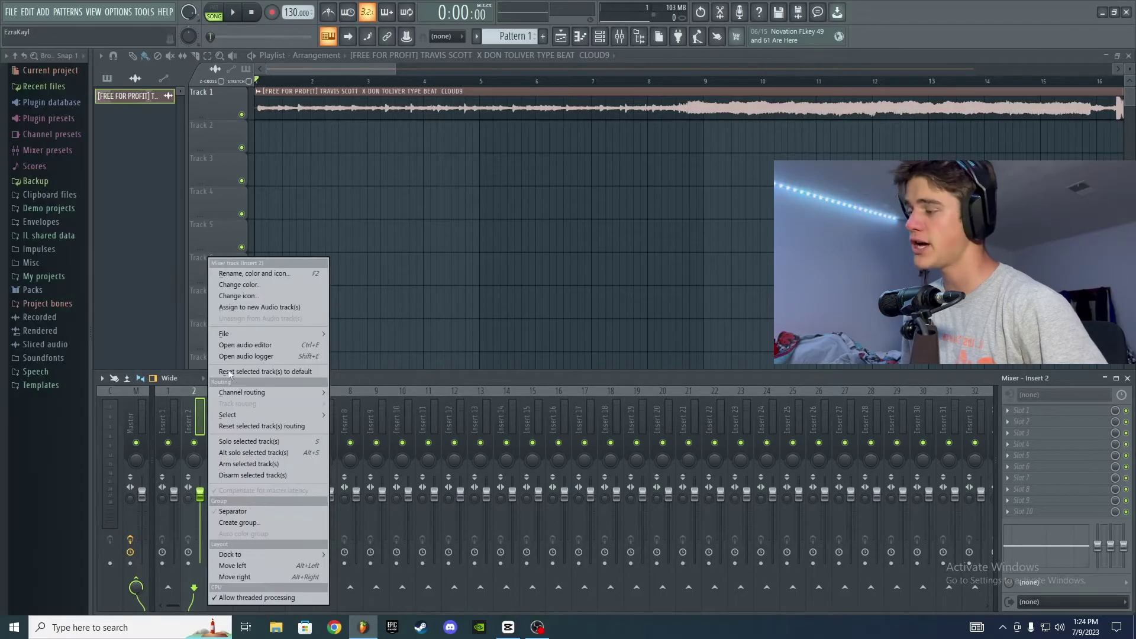
click(246, 273)
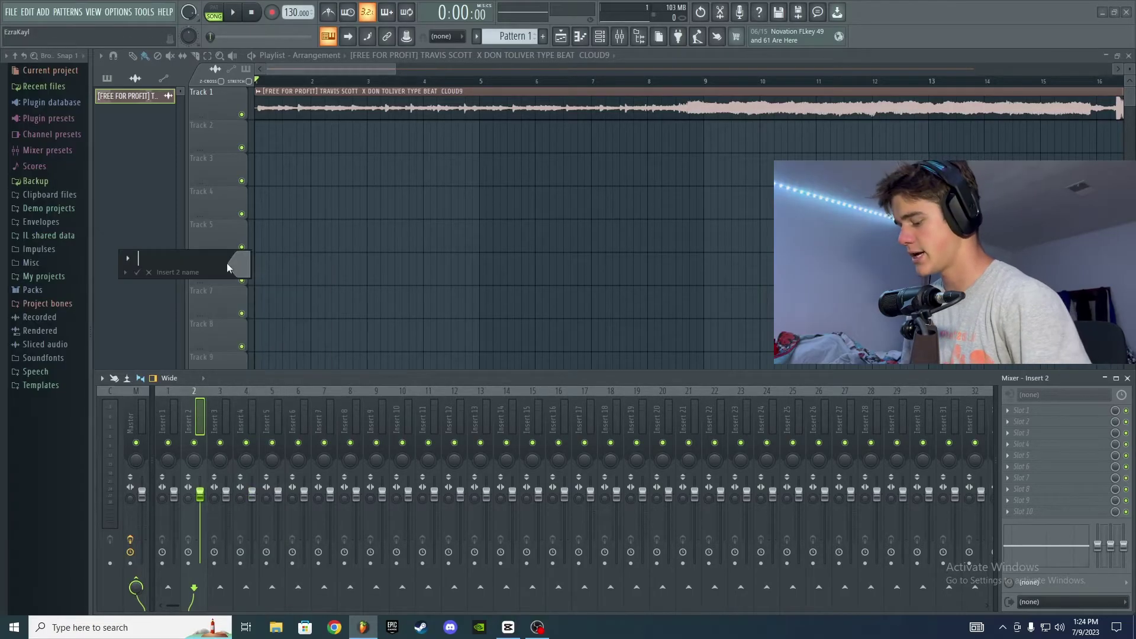
text(Voc)
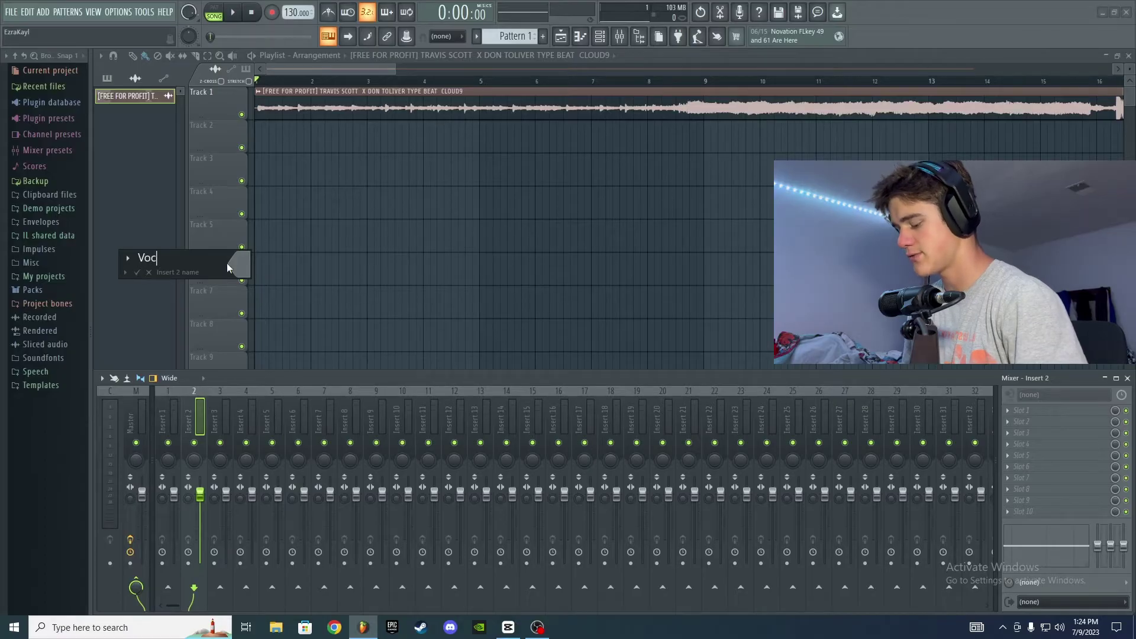
text(als 1)
- Color the Vocals 1 mixer track purple and apply the new name and color
click(229, 264)
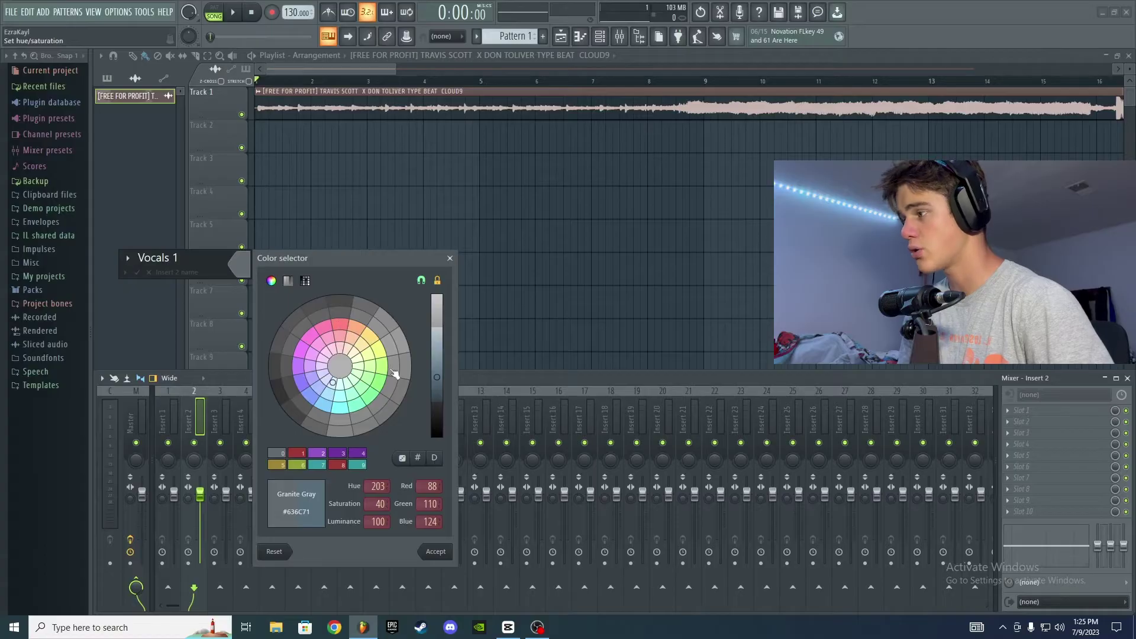
click(305, 369)
key(Return)
key(Return)
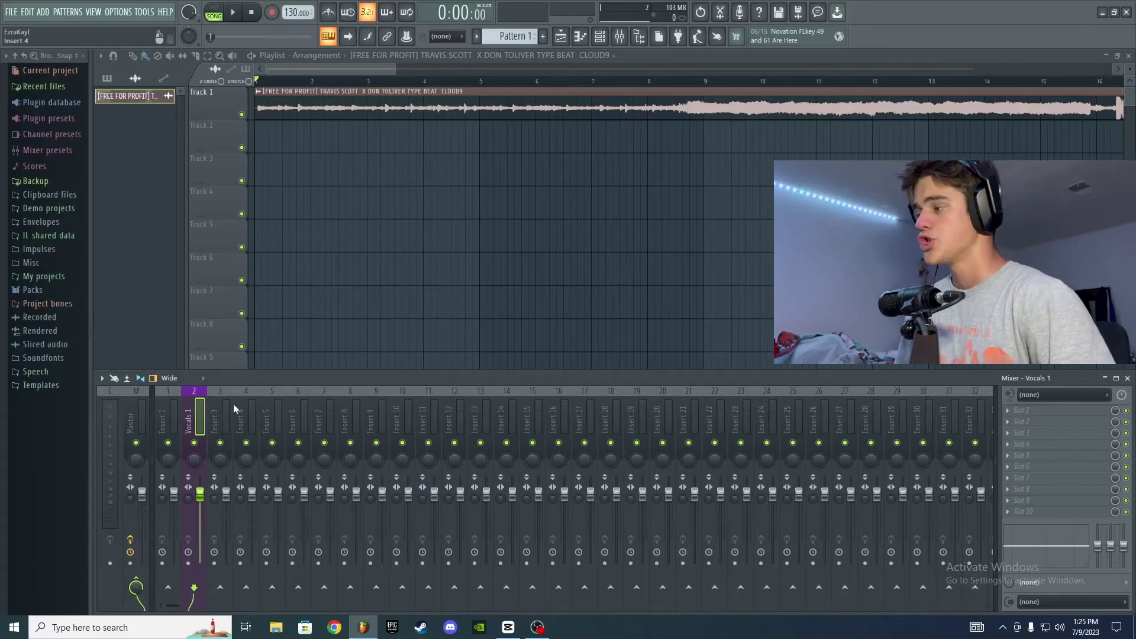
- Set the Vocals 1 track's audio source to mono Input 1 and switch it to external input only
click(1050, 401)
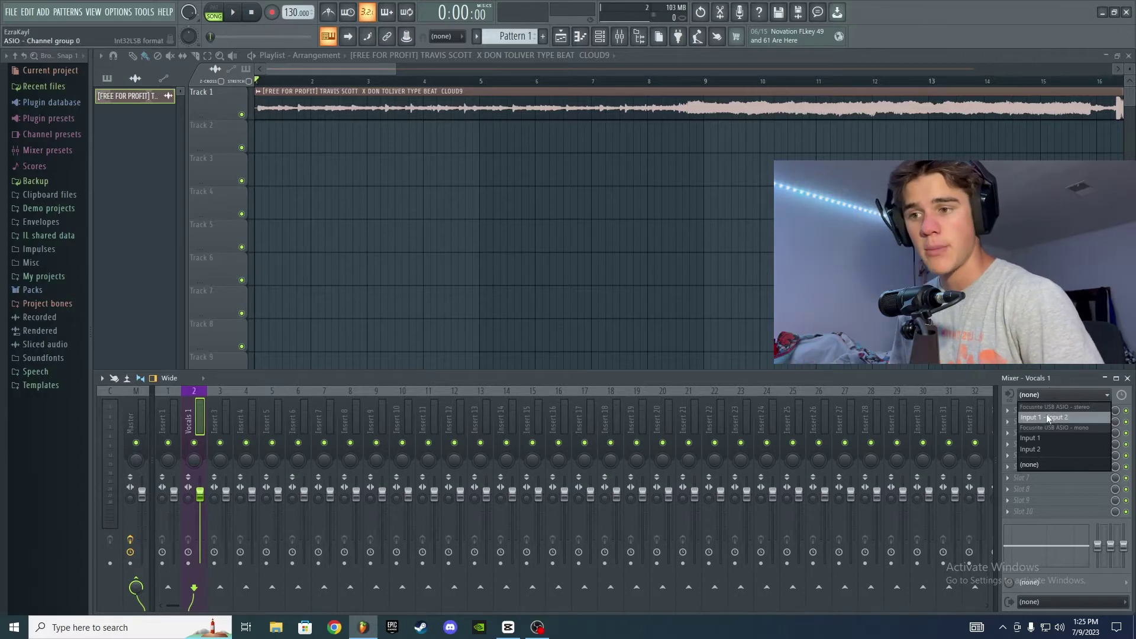
click(1046, 437)
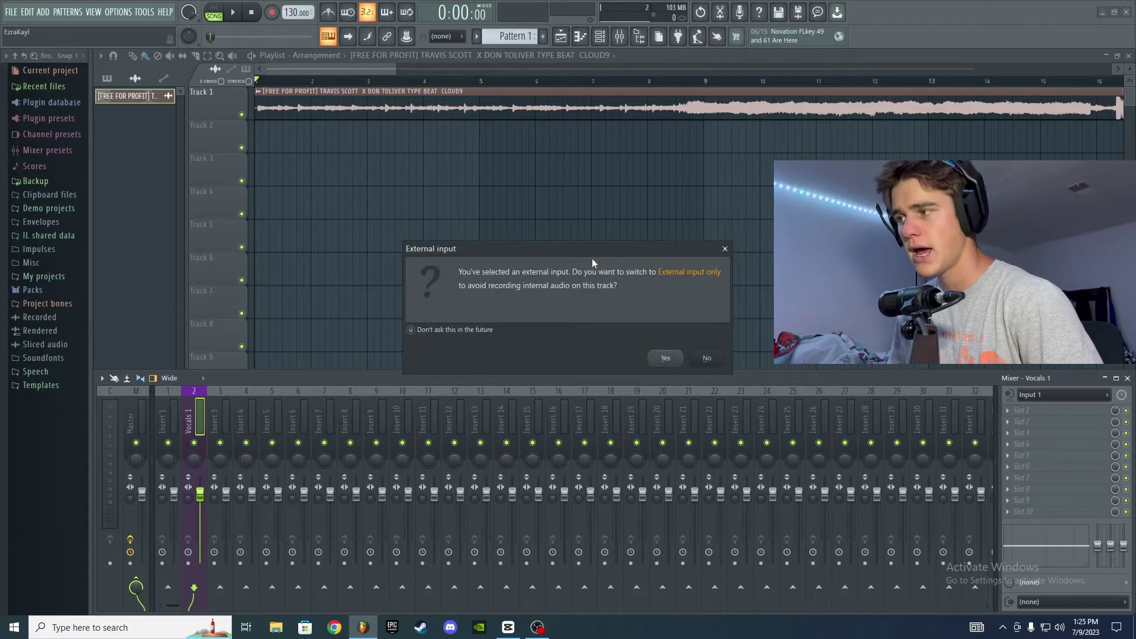
click(665, 359)
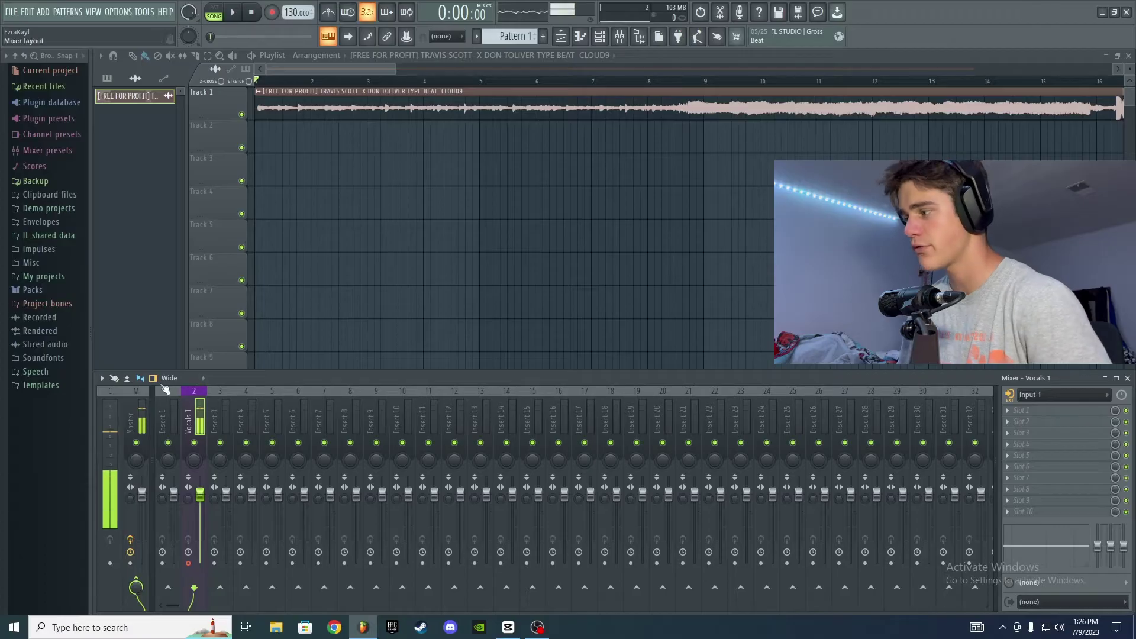
- Disarm the Vocals 1 track and arm it for recording again
click(189, 564)
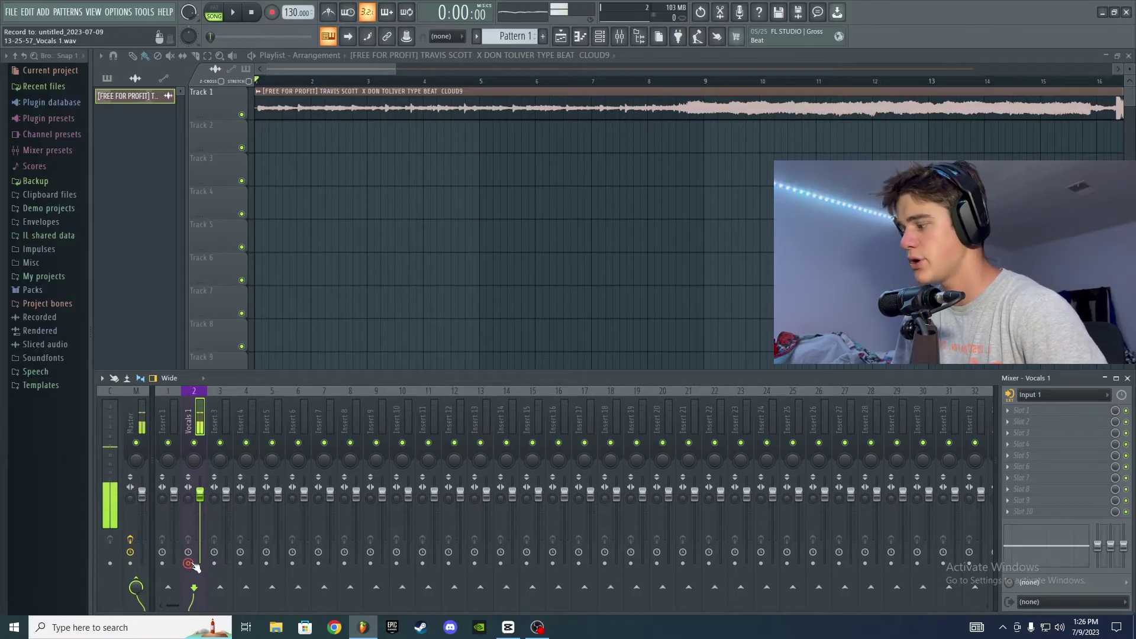
click(188, 566)
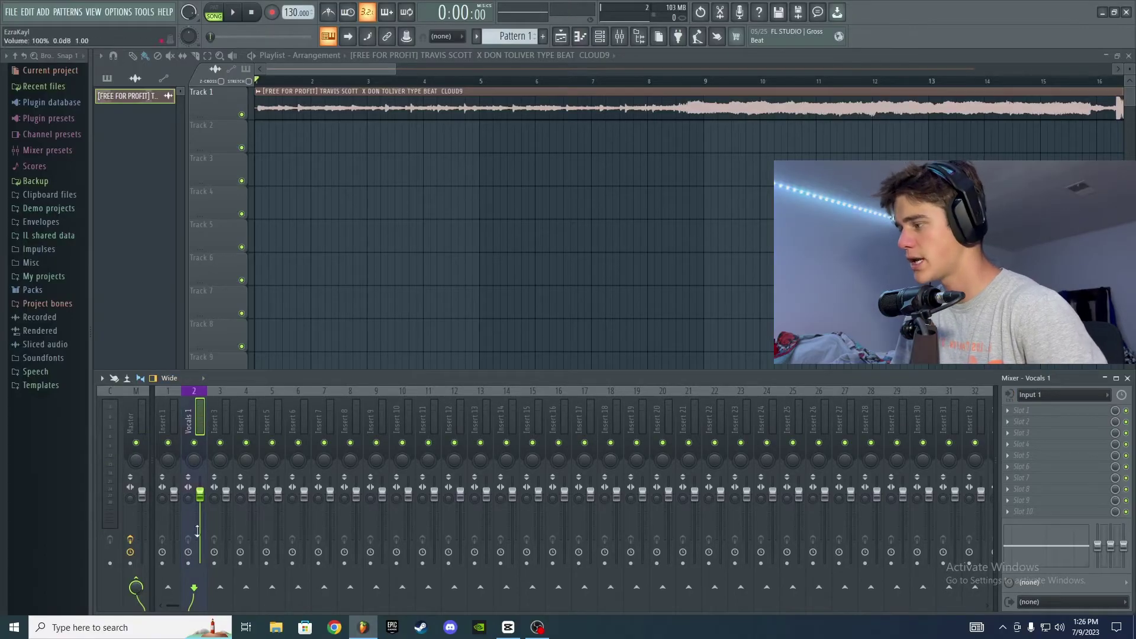
click(189, 564)
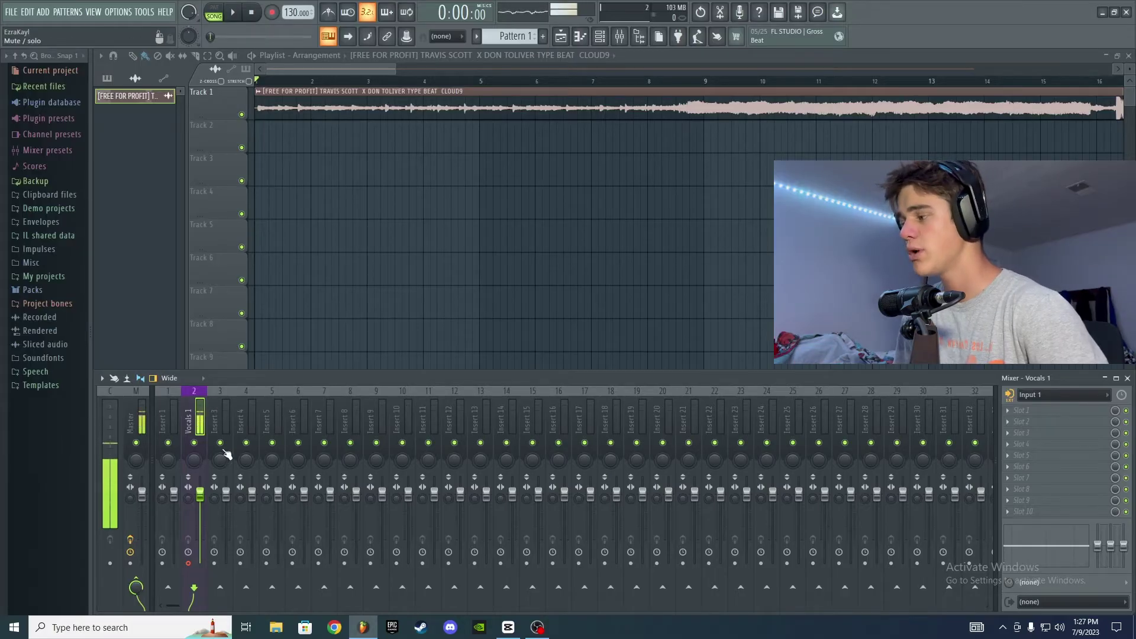
- Disarm the Vocals 1 mixer track so it is no longer set to record
click(189, 565)
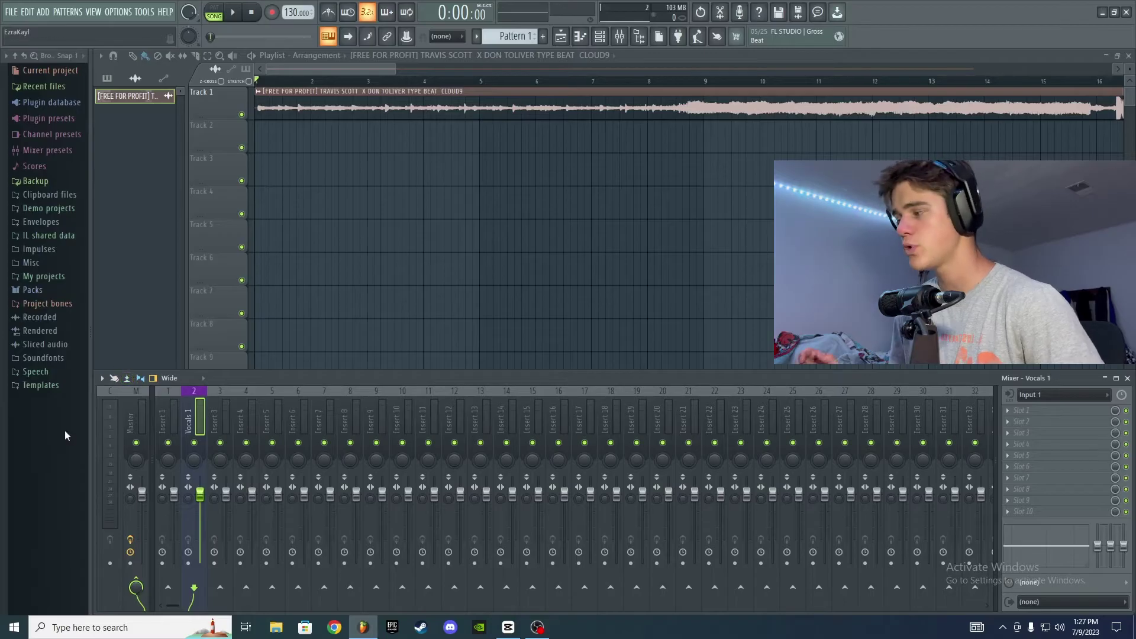
click(1081, 425)
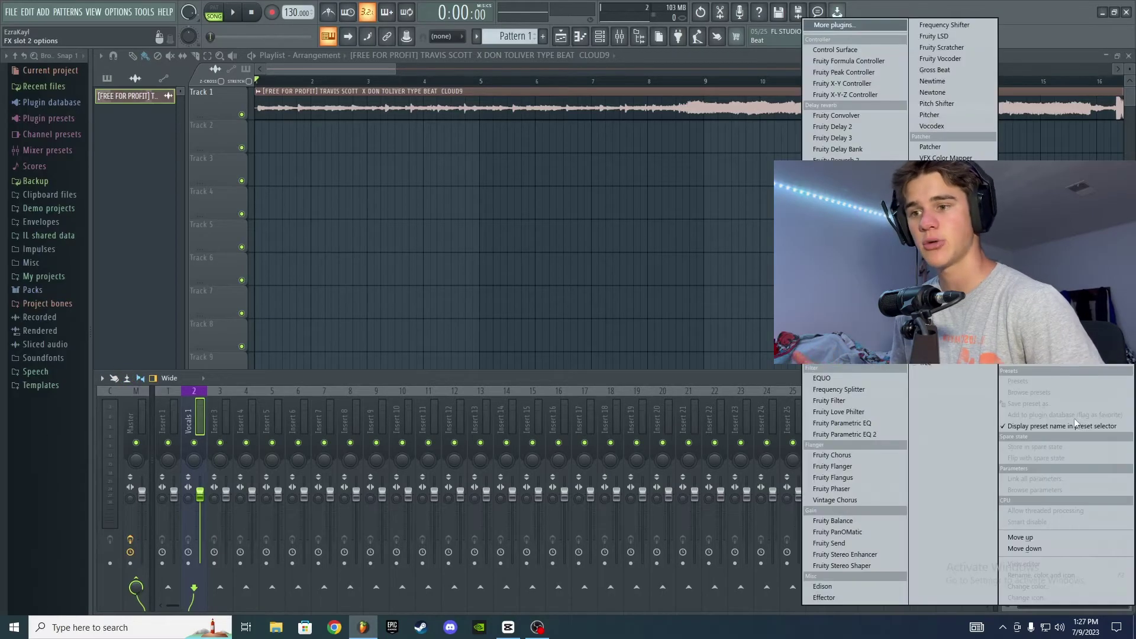
key(Escape)
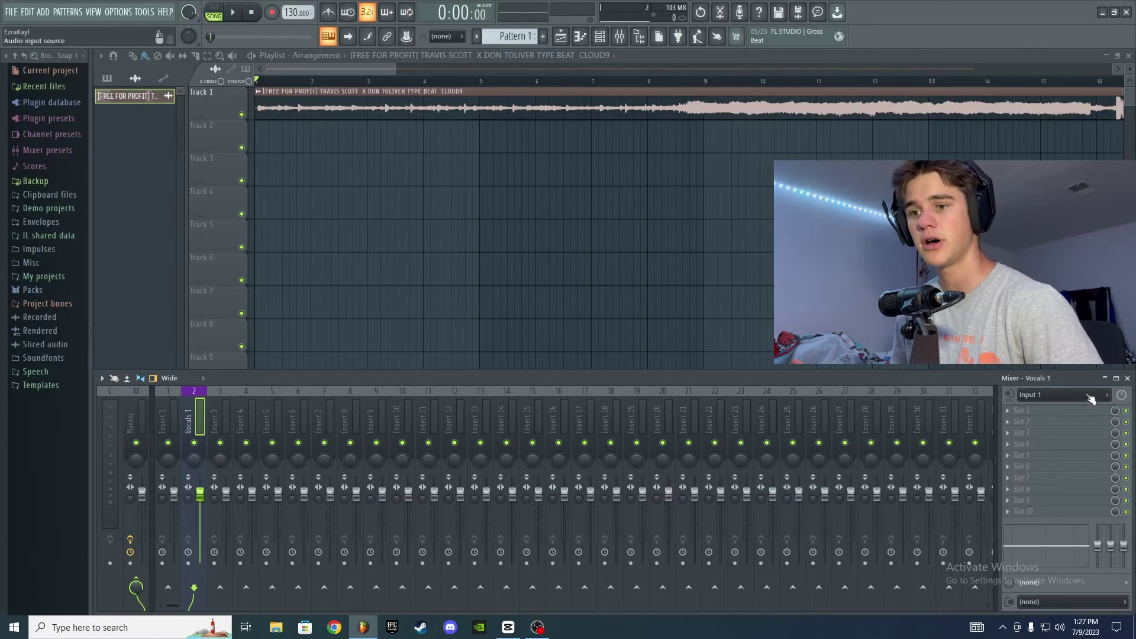
- Rename the Vocals 1 mixer track as Recording
right_click(200, 410)
click(281, 274)
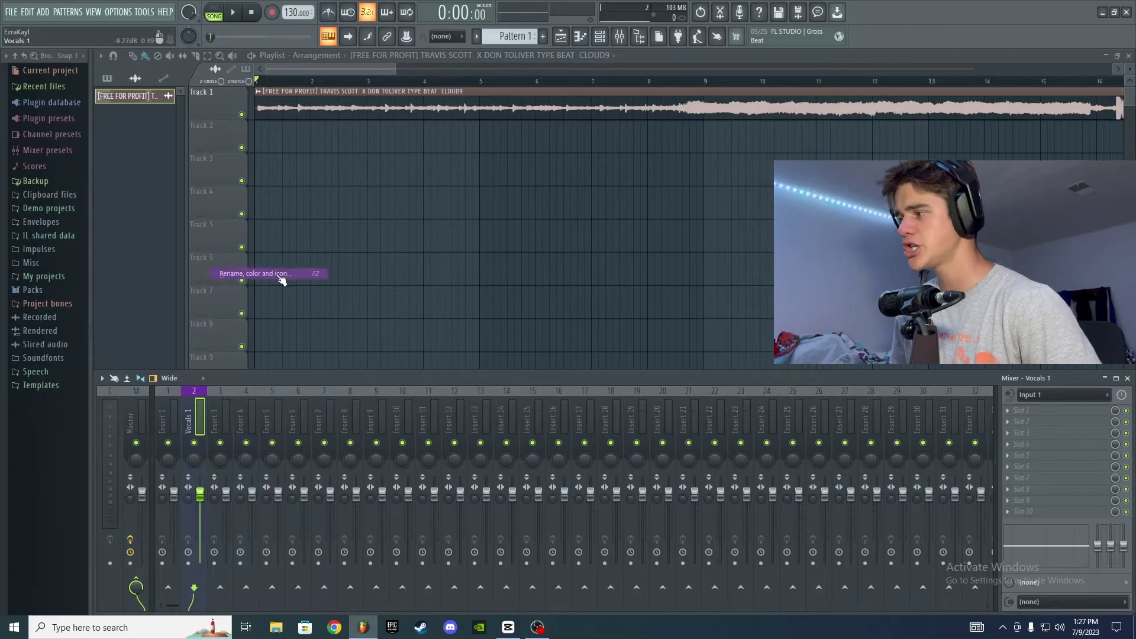
key(BackSpace)
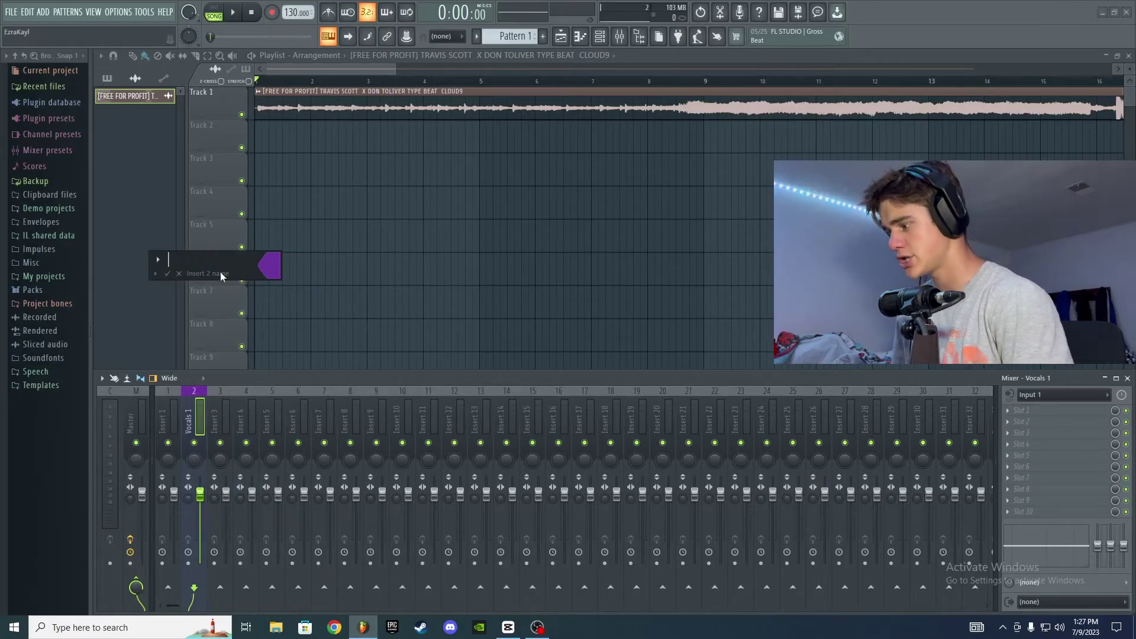
text(Recor)
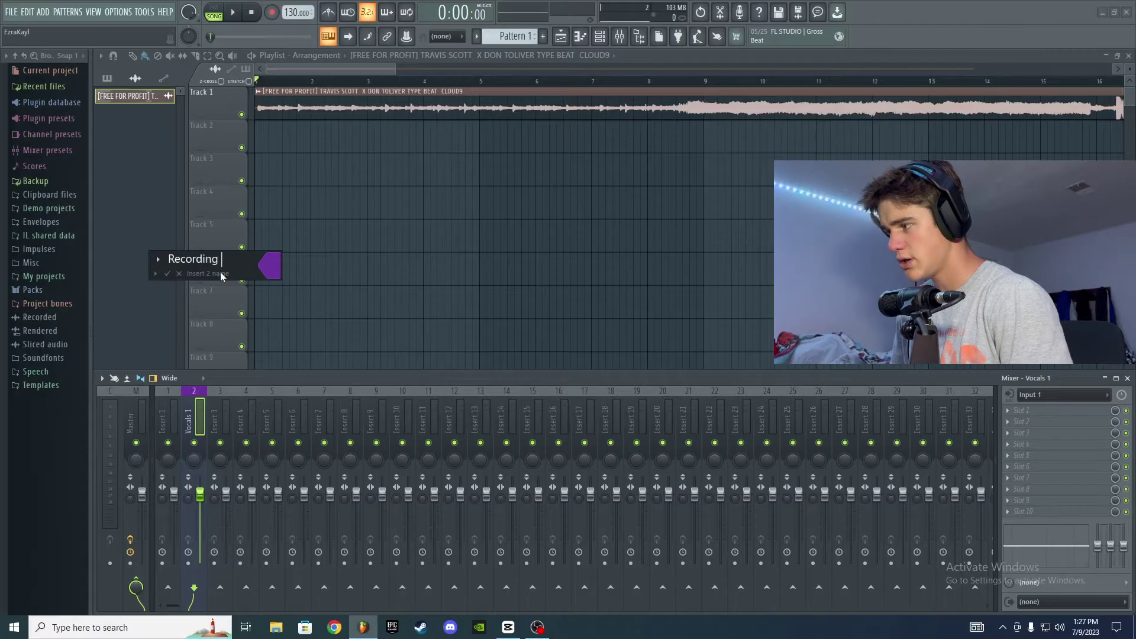
text(ding)
key(Return)
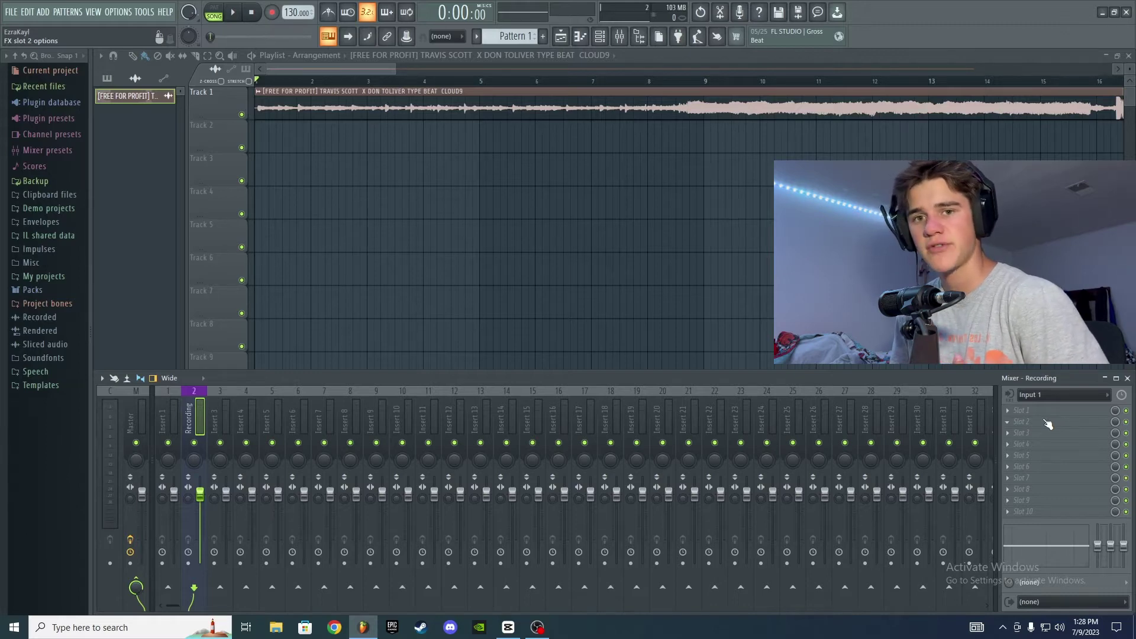
- Rename the Insert 3 mixer track as mix and color it Metallic Violet (#6D359F)
click(218, 400)
right_click(218, 401)
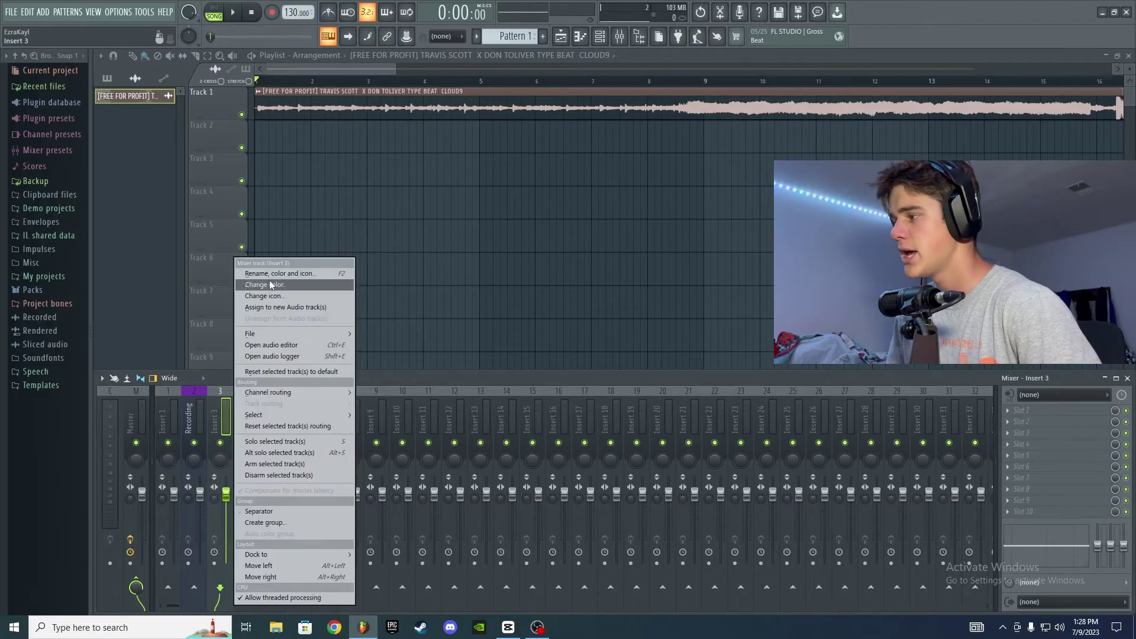
click(269, 277)
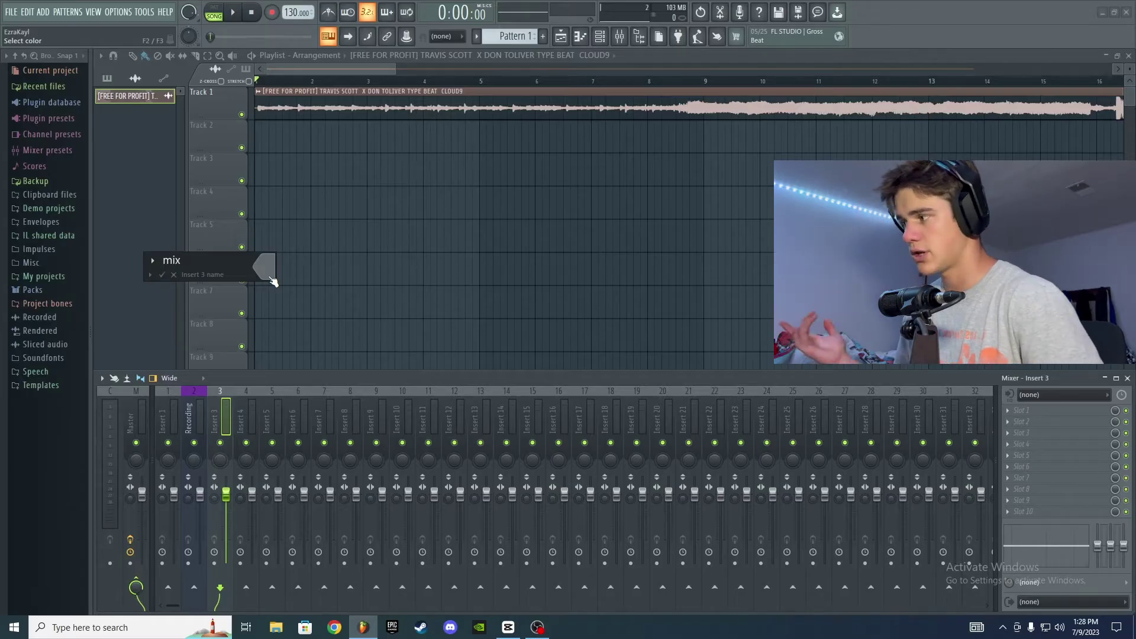
click(269, 279)
click(331, 374)
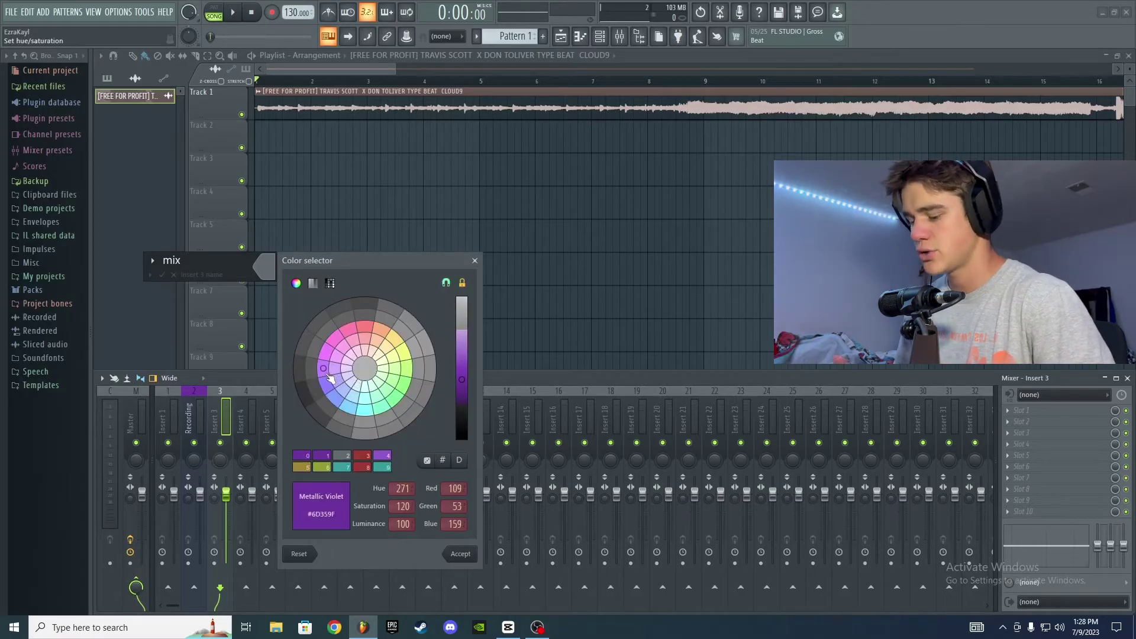
key(Return)
click(148, 391)
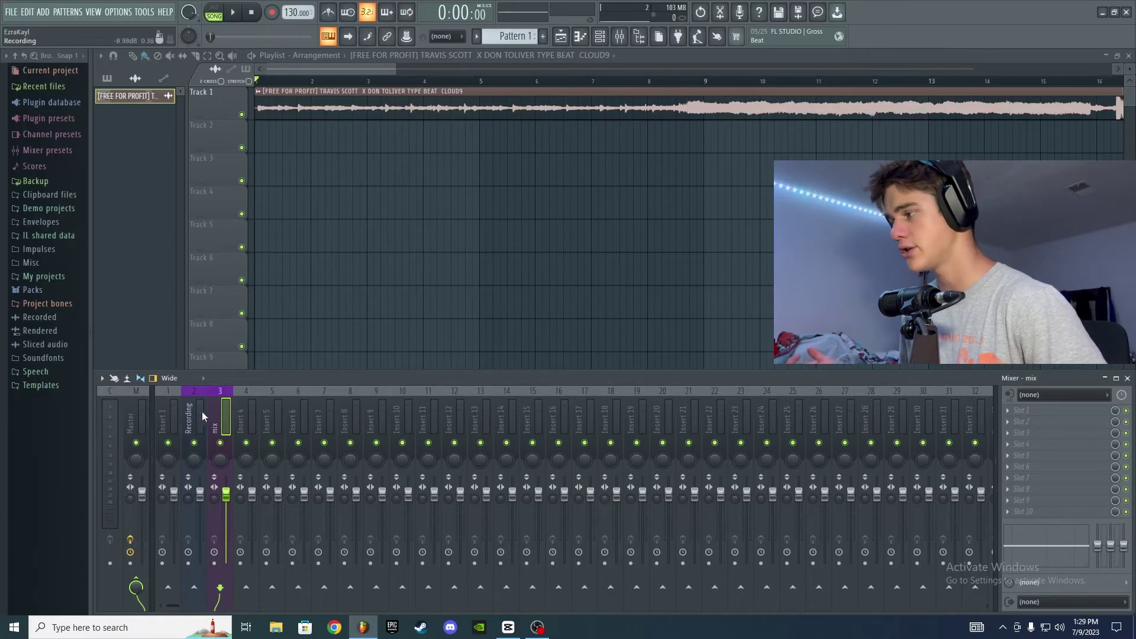
- Route the Recording track only to the mix track instead of the Master
click(205, 432)
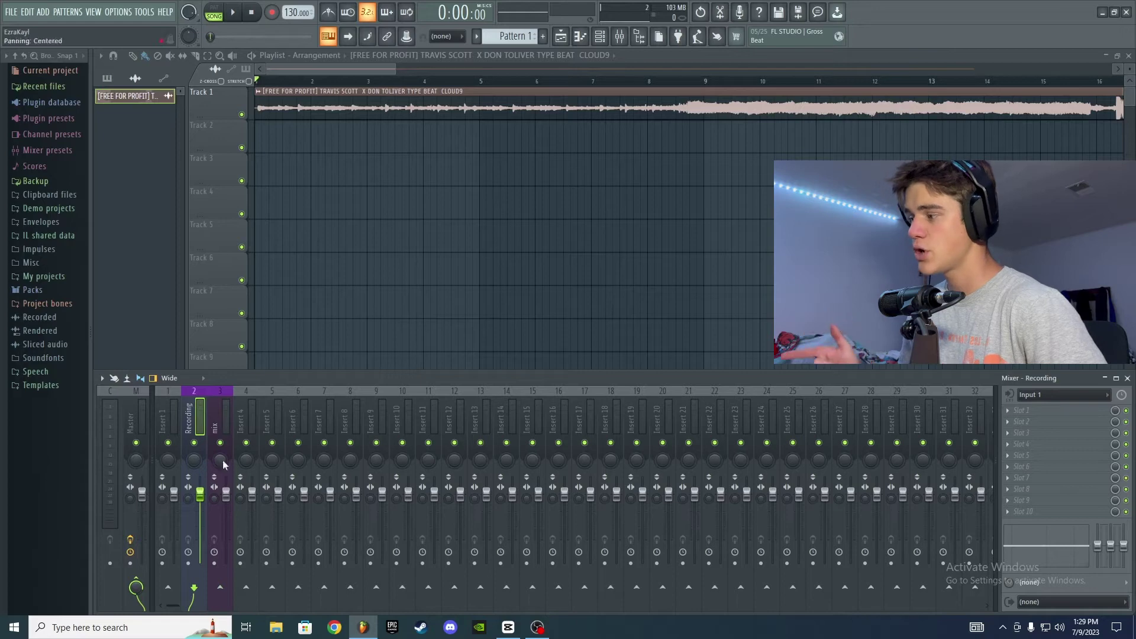
click(212, 418)
click(199, 420)
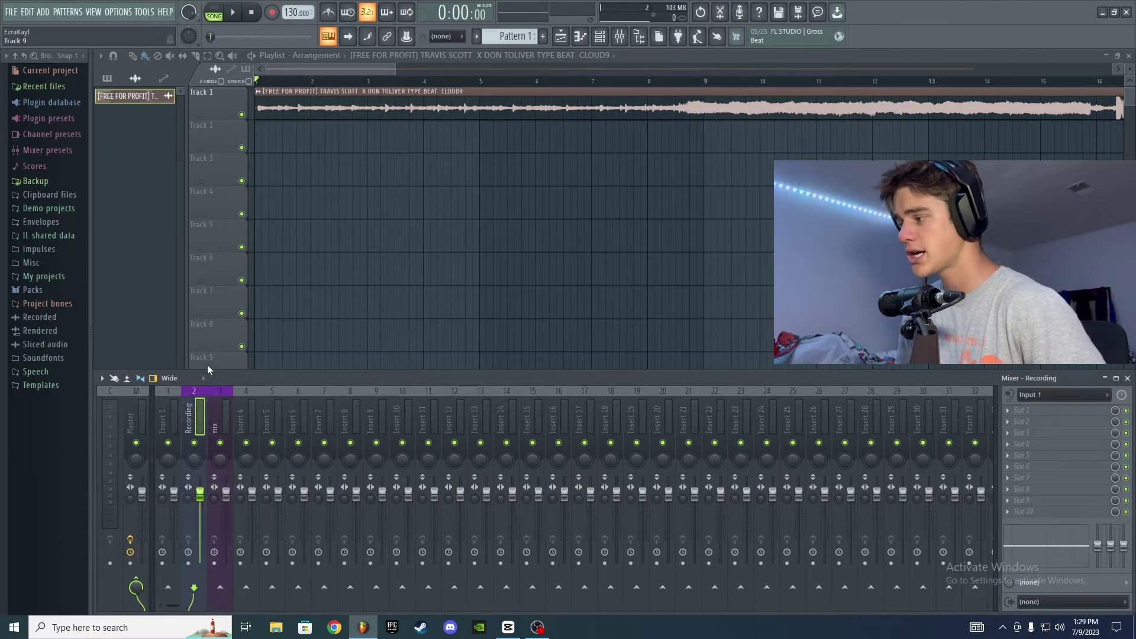
right_click(220, 589)
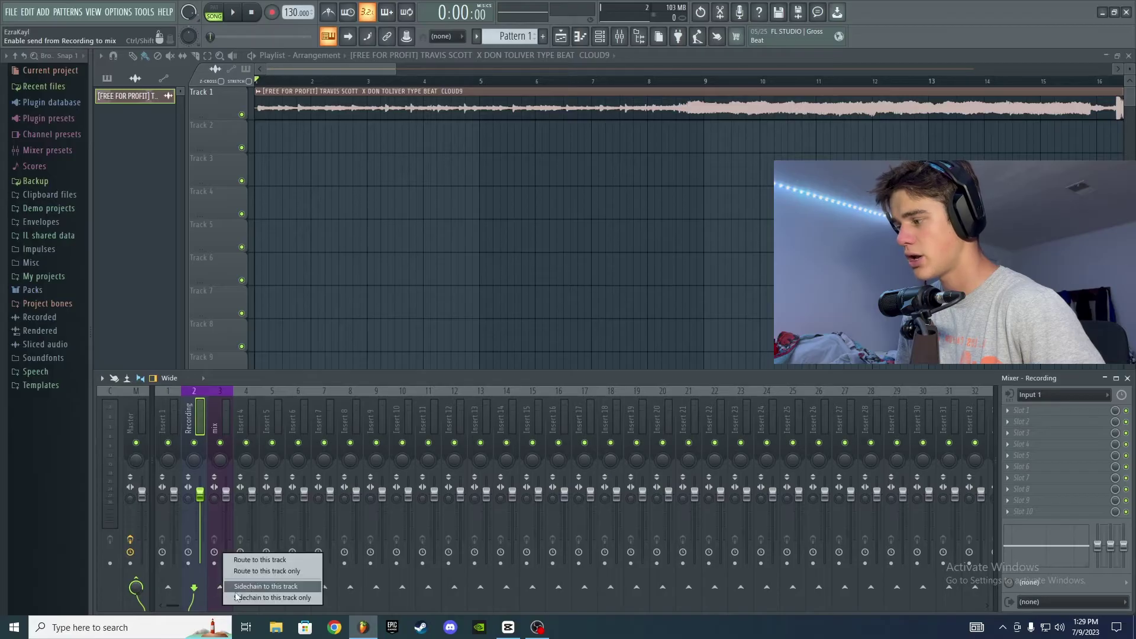
click(279, 574)
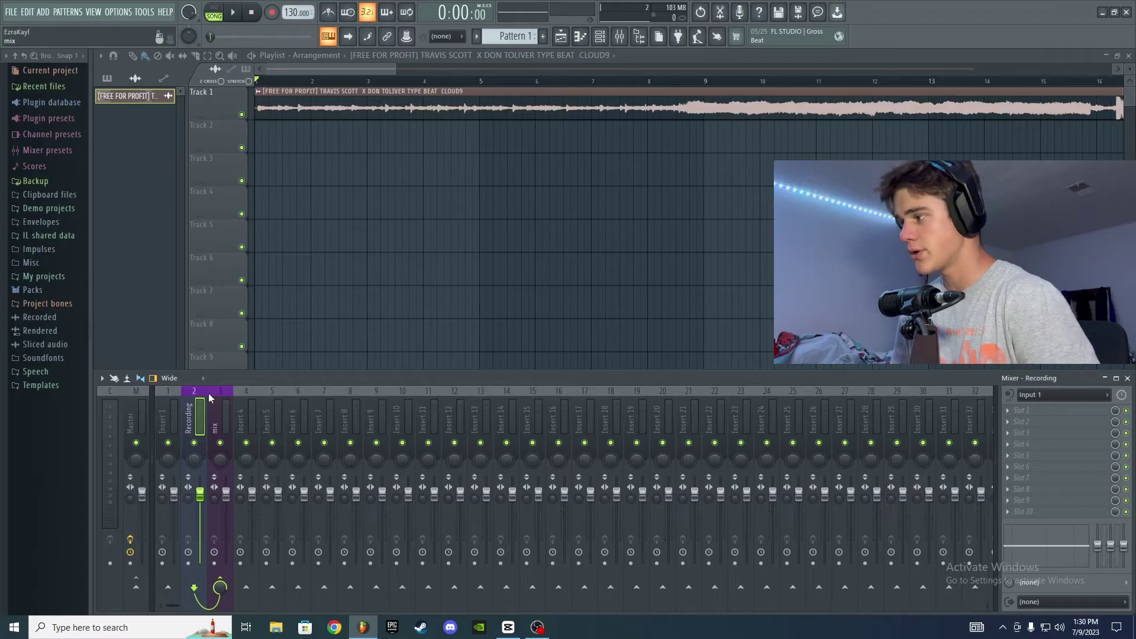
- Load Pitcher into the mix track's first effect slot and close its window
click(208, 393)
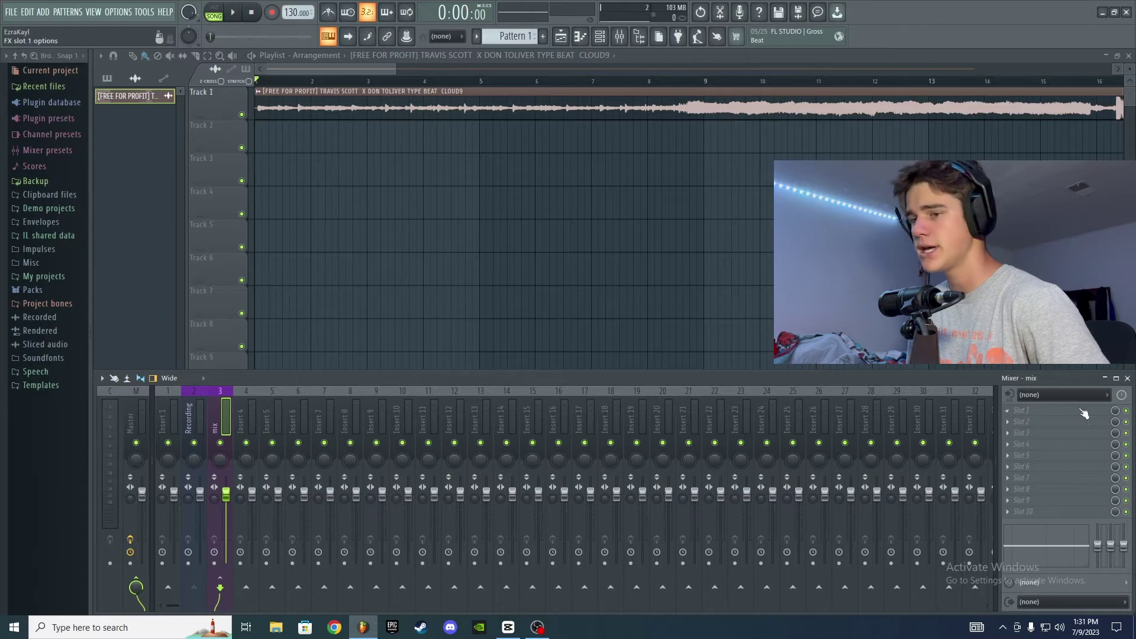
click(1051, 410)
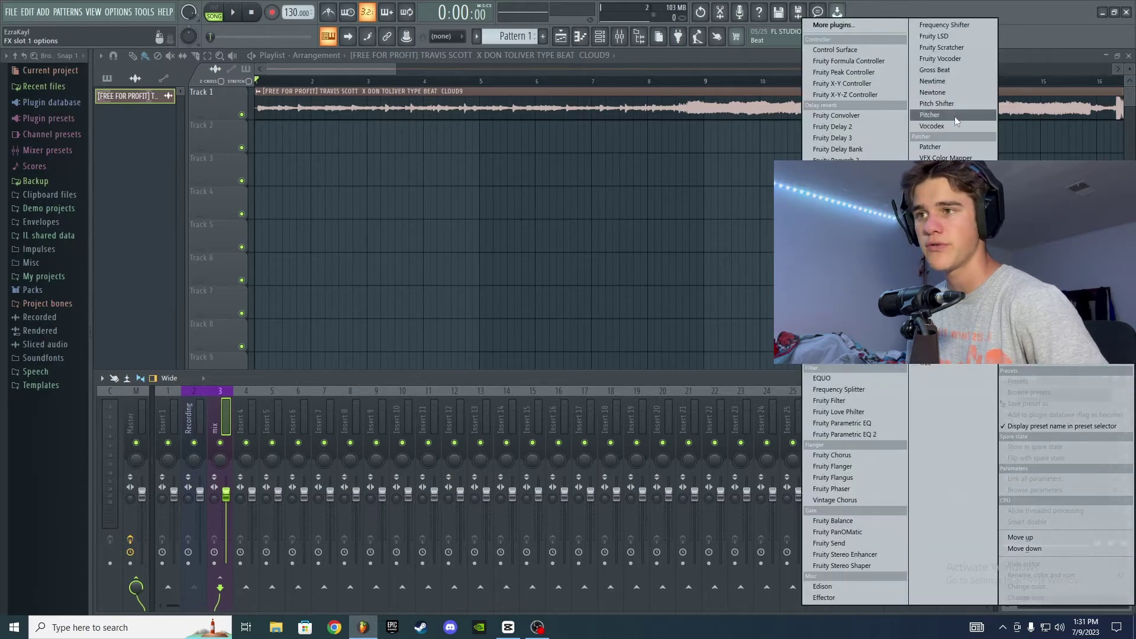
click(931, 115)
click(406, 110)
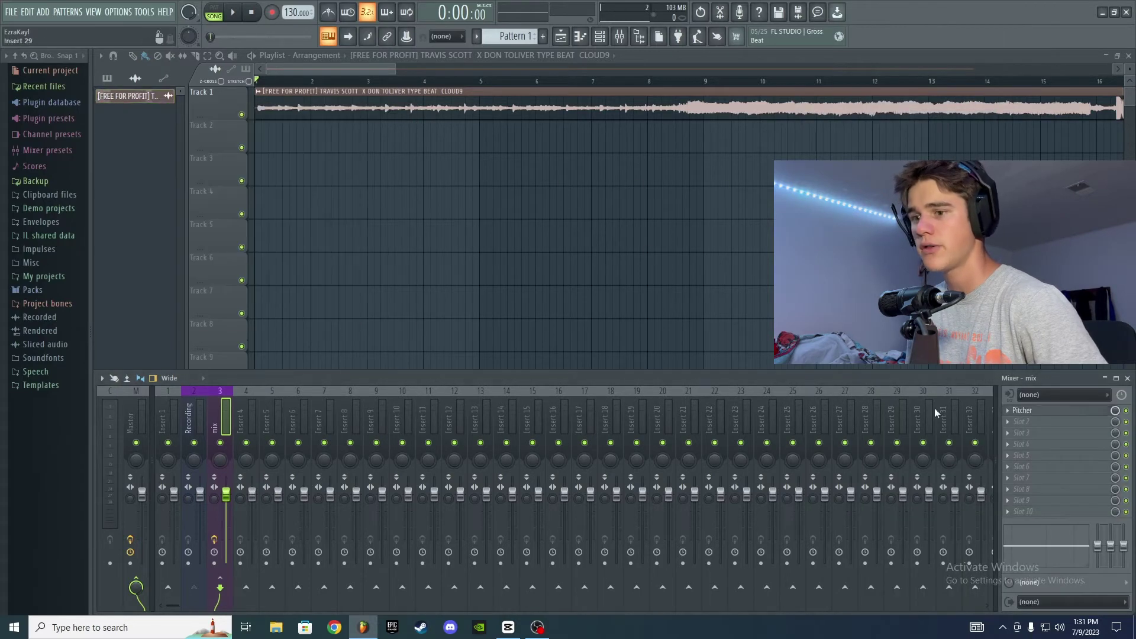
- Add Fruity Parametric EQ 2 and Fruity Compressor to the mix track's second and third effect slots
click(1030, 421)
click(1018, 413)
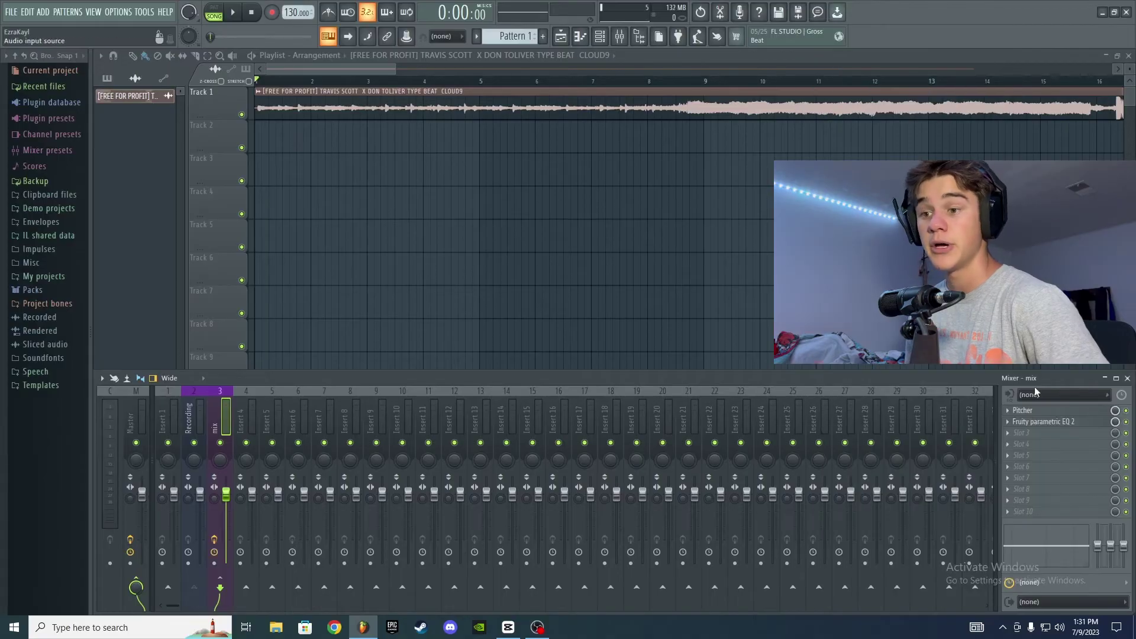
click(1030, 432)
click(841, 477)
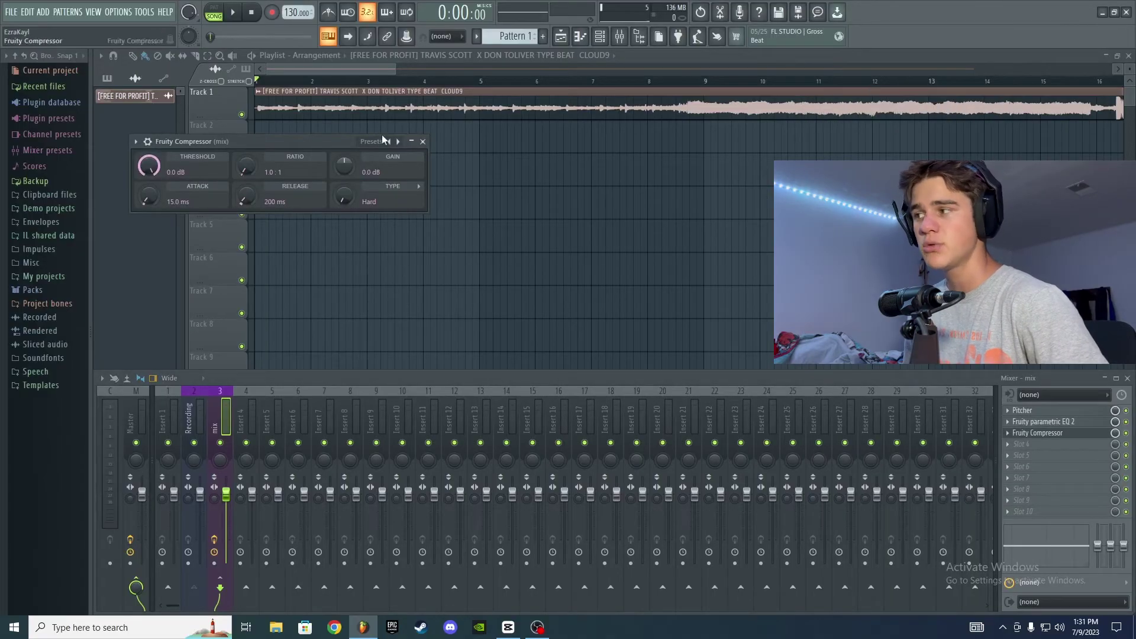
click(423, 142)
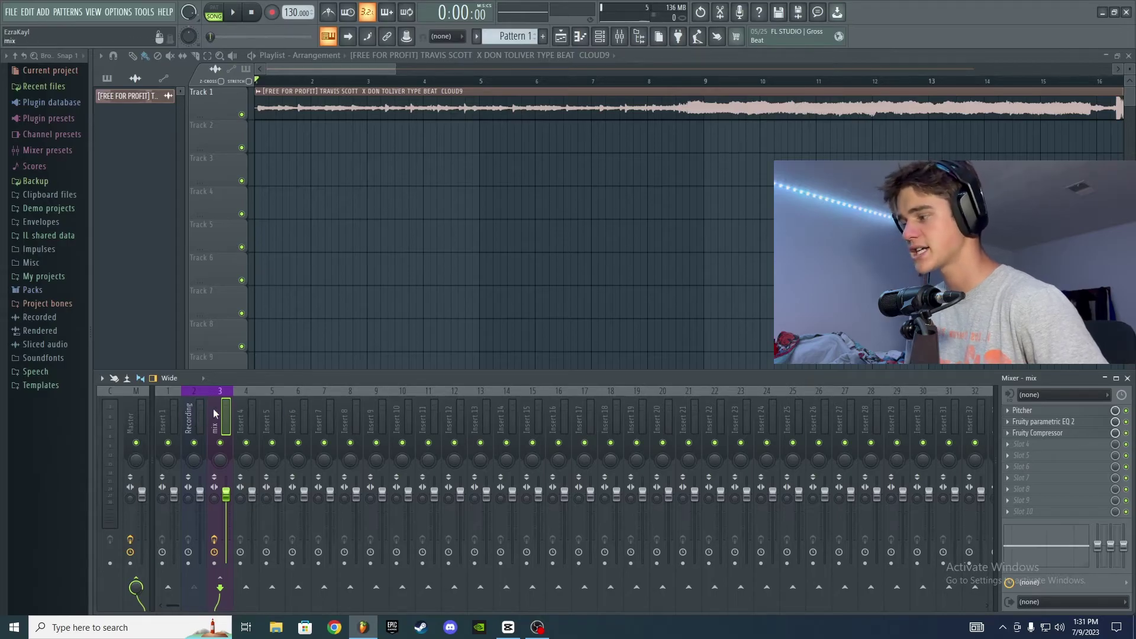
- Rename the Insert 4 mixer track as reverb and color it purple
click(246, 415)
right_click(248, 417)
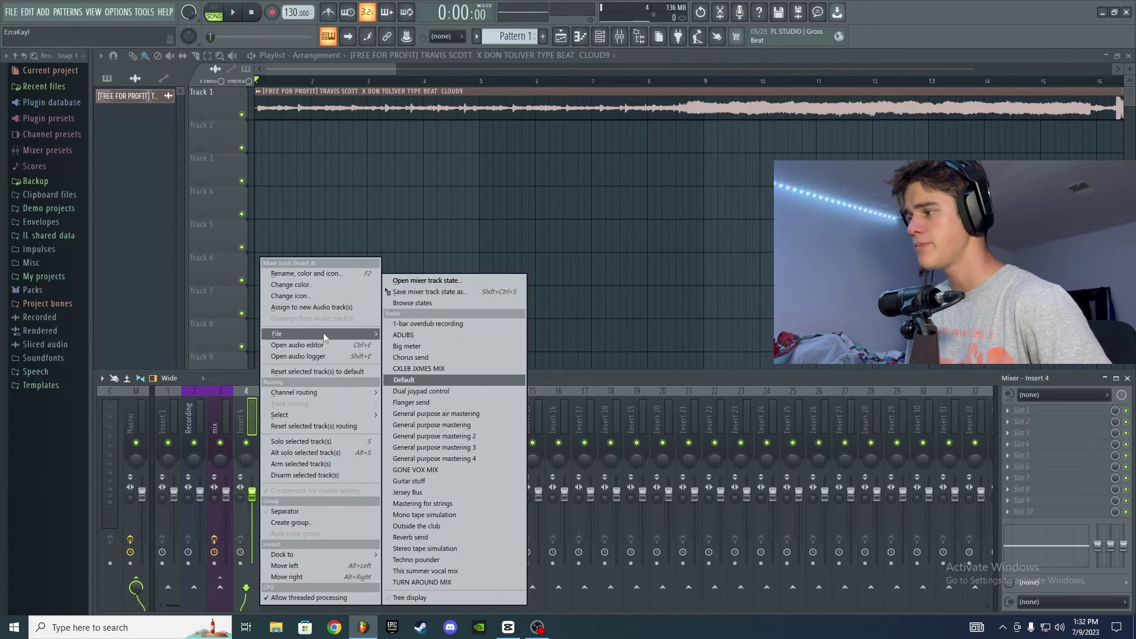
click(318, 274)
text(reverb)
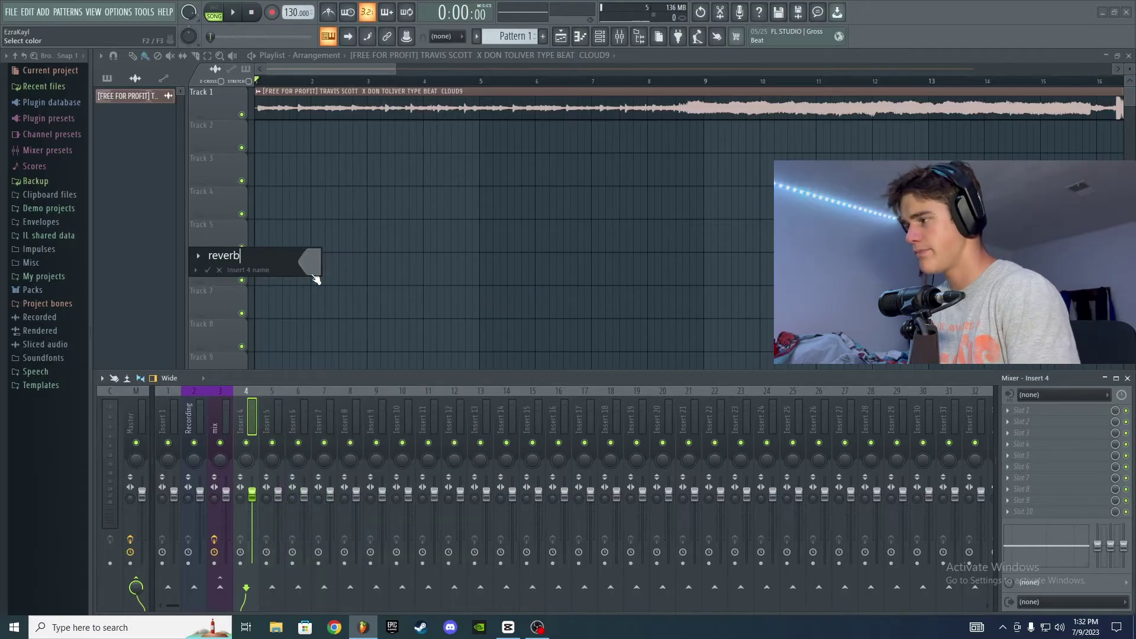
key(Return)
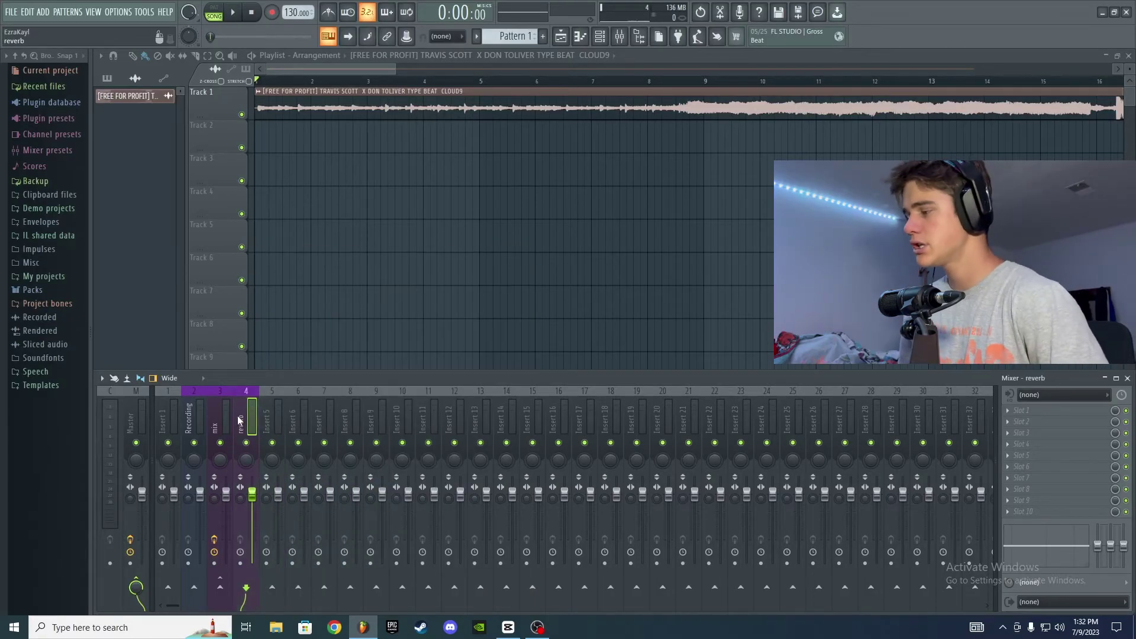
click(223, 418)
click(239, 417)
click(230, 413)
click(243, 425)
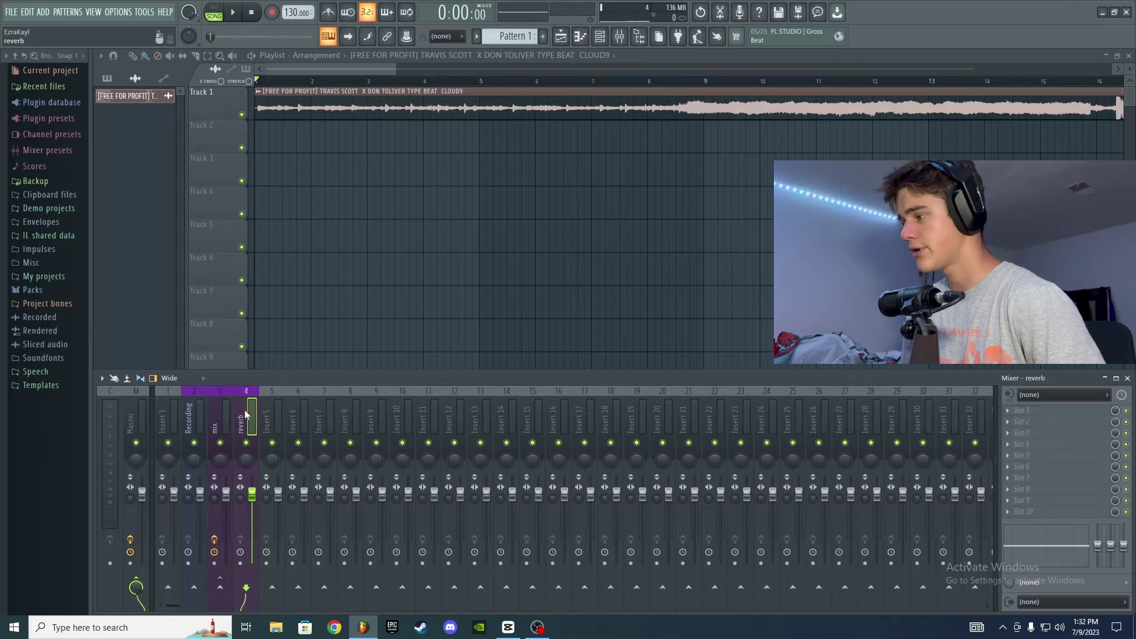
click(226, 417)
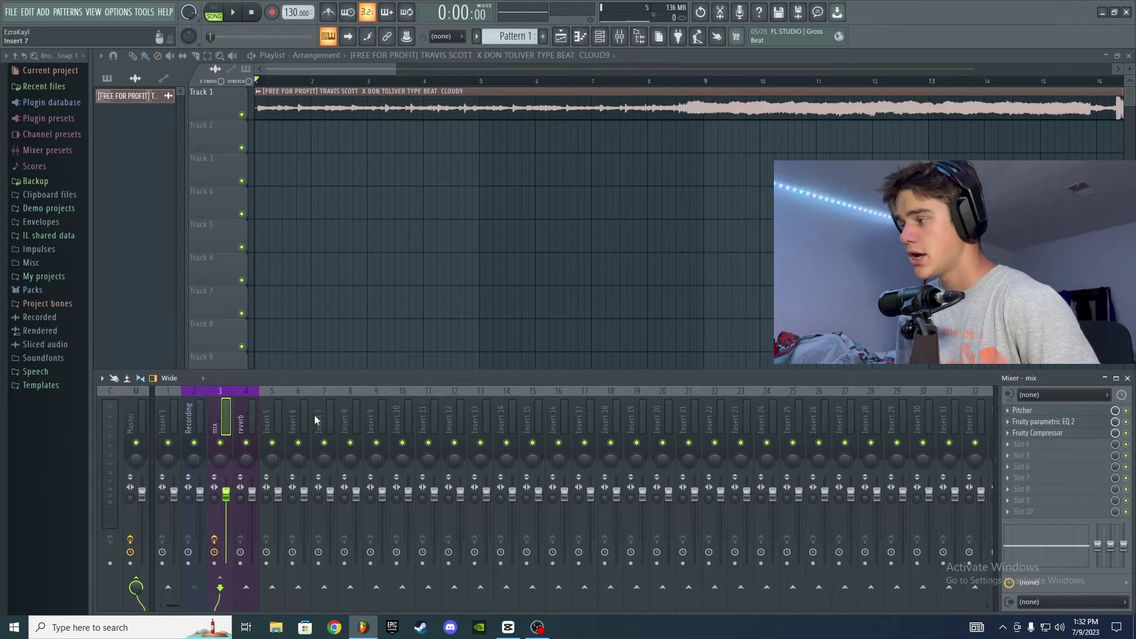
click(236, 426)
click(227, 413)
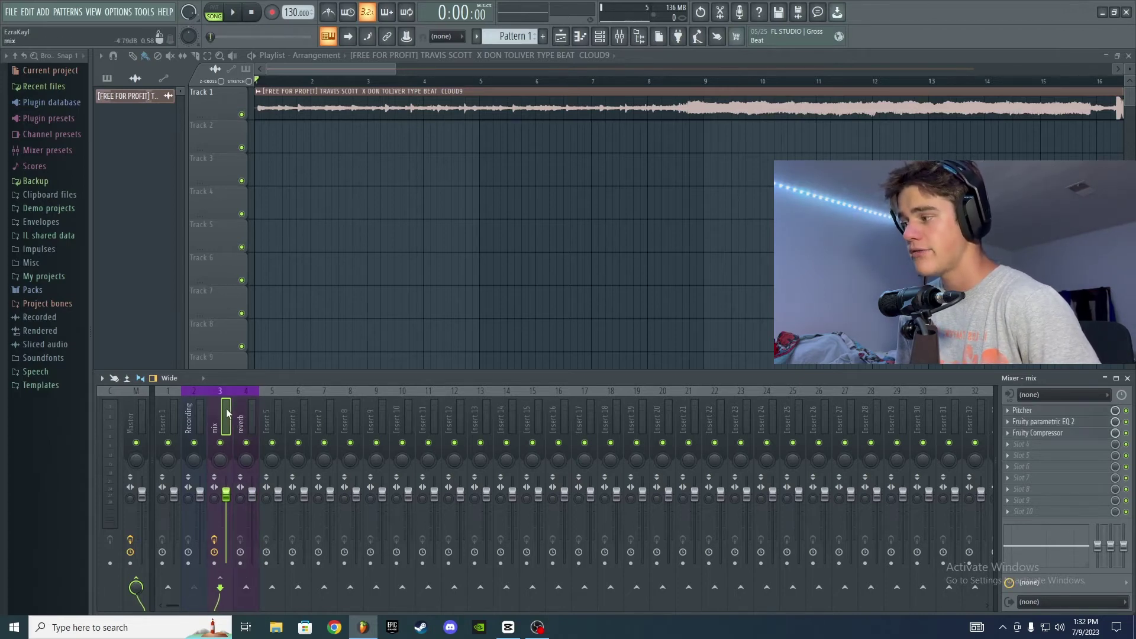
- Load Fruity Reeverb 2 into the reverb track's first effect slot and close its window
click(244, 414)
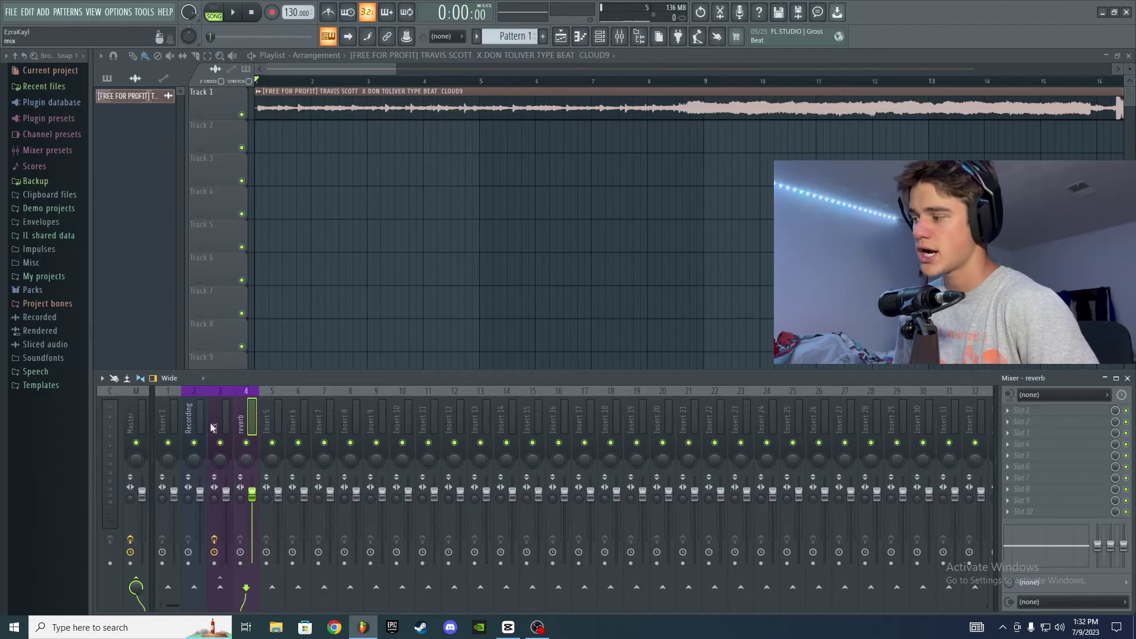
click(1036, 410)
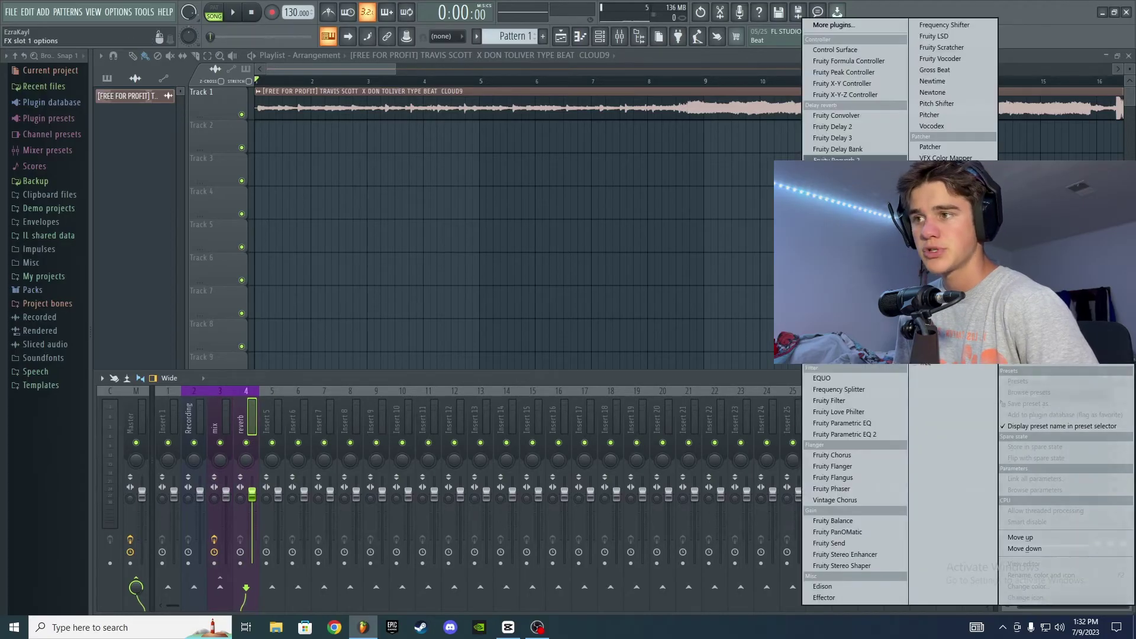
click(835, 161)
click(538, 154)
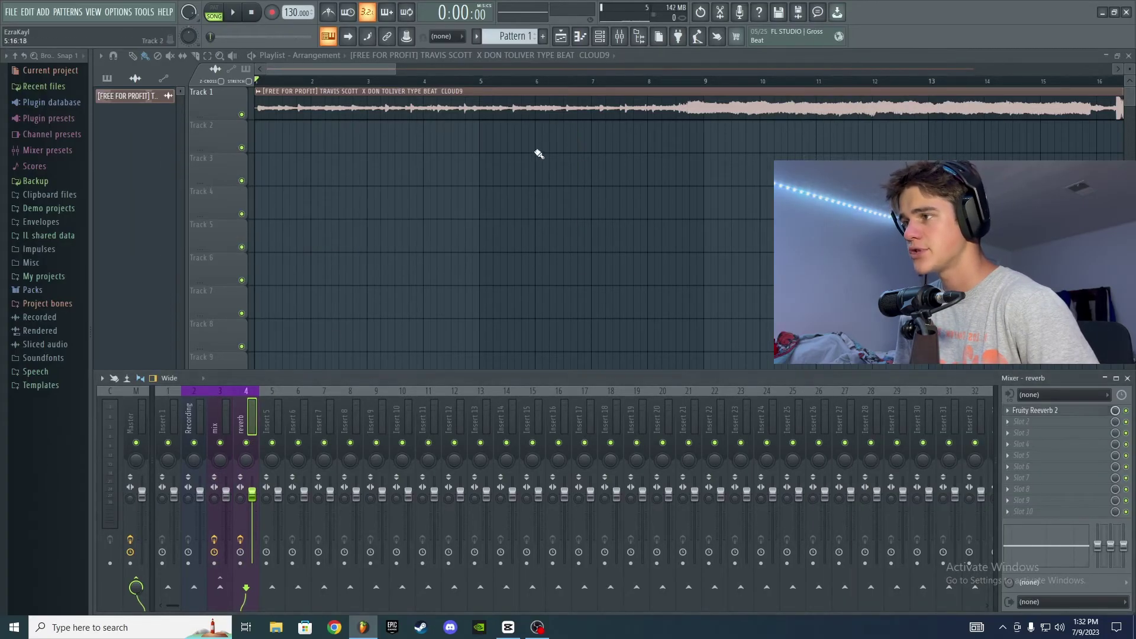
- Send the mix track to the reverb track while keeping its route to the Master
click(227, 418)
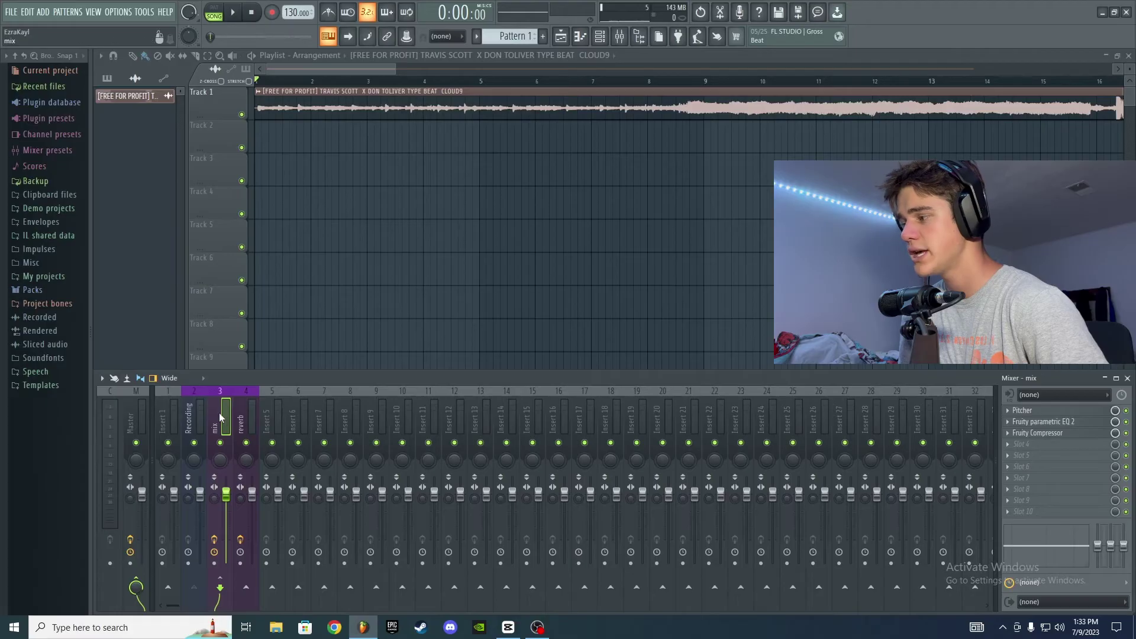
click(247, 590)
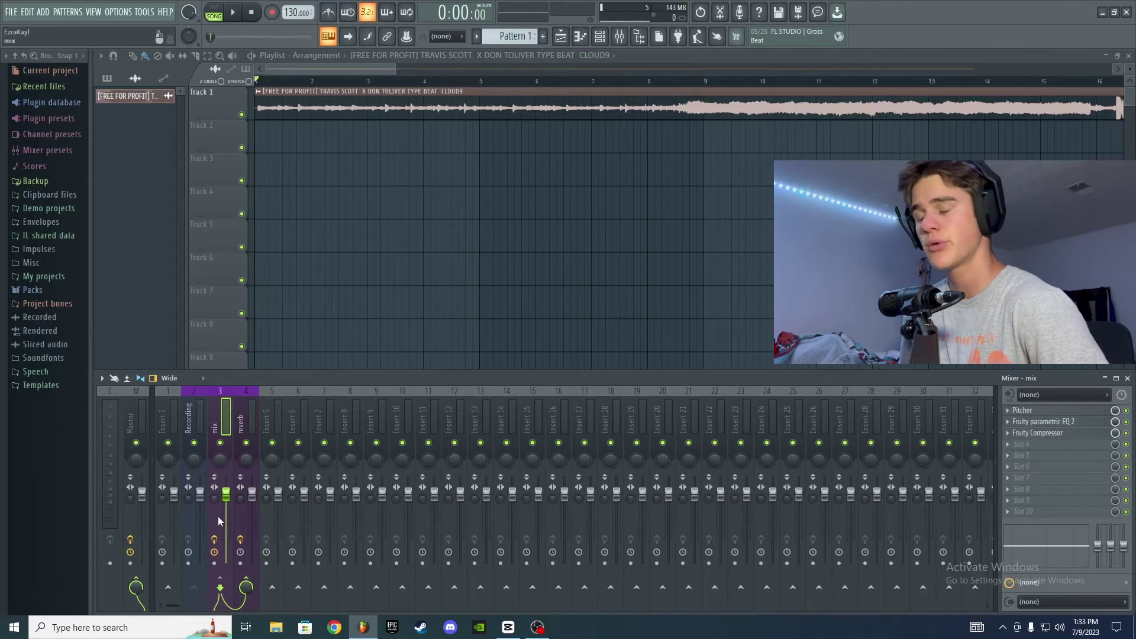
click(236, 424)
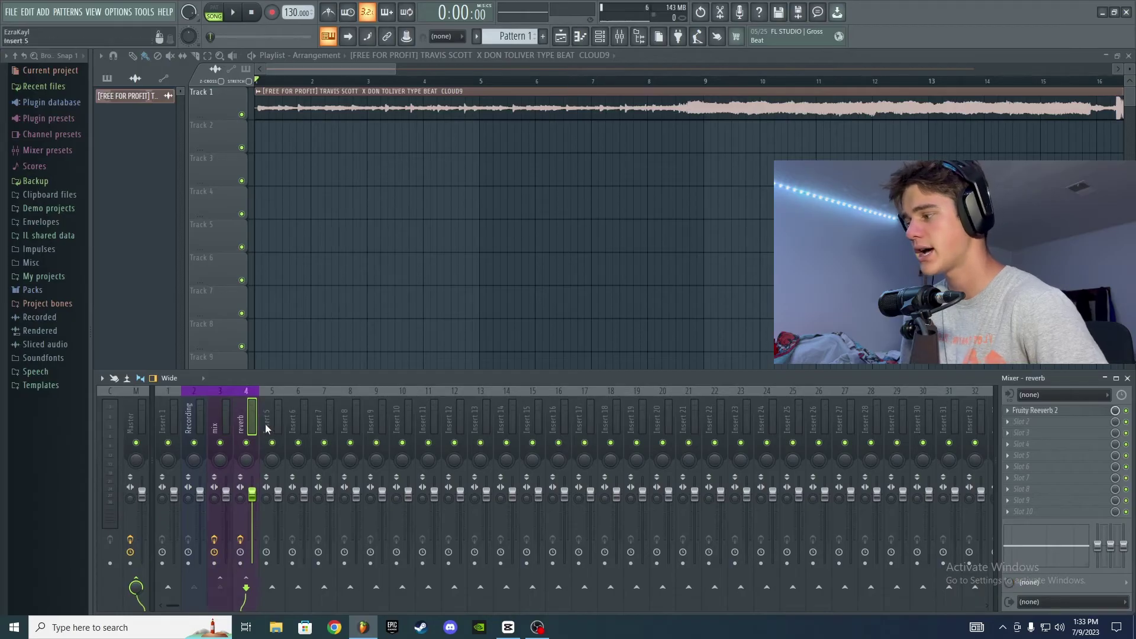
- Rename the Insert 5 mixer track as bus, color it purple, and send the mix track to it
right_click(278, 423)
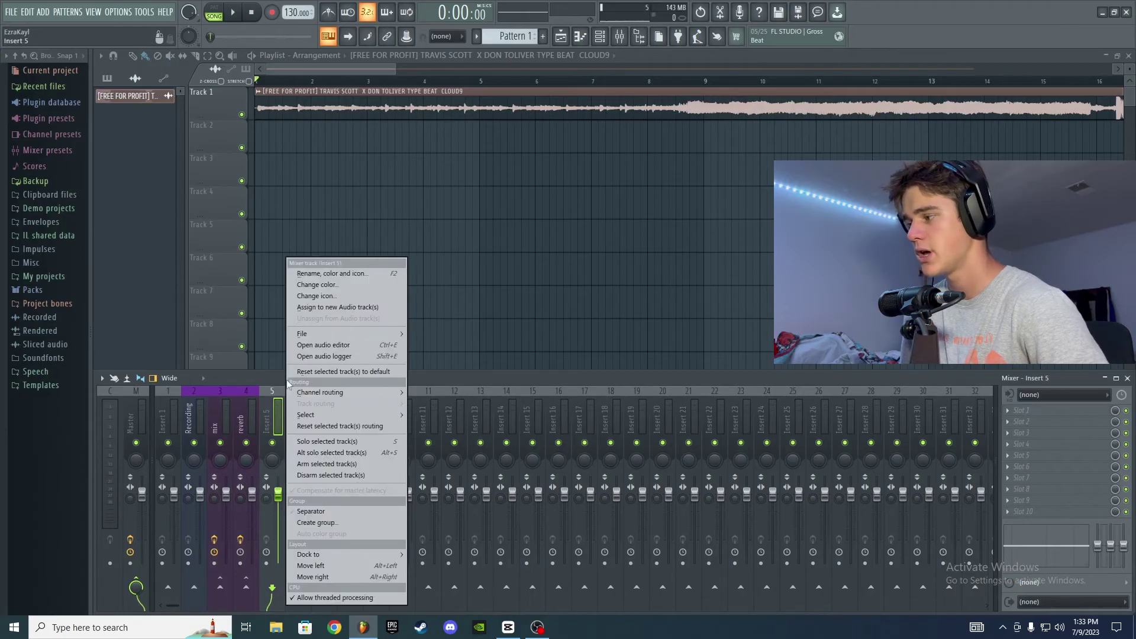
click(353, 269)
text(bus)
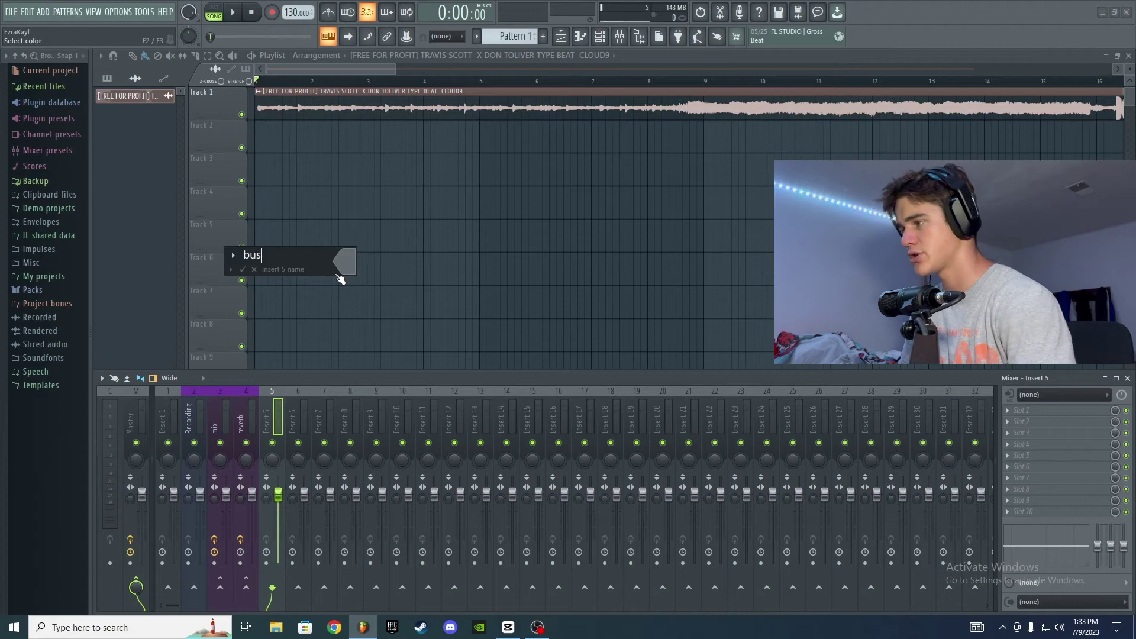
click(337, 255)
click(220, 424)
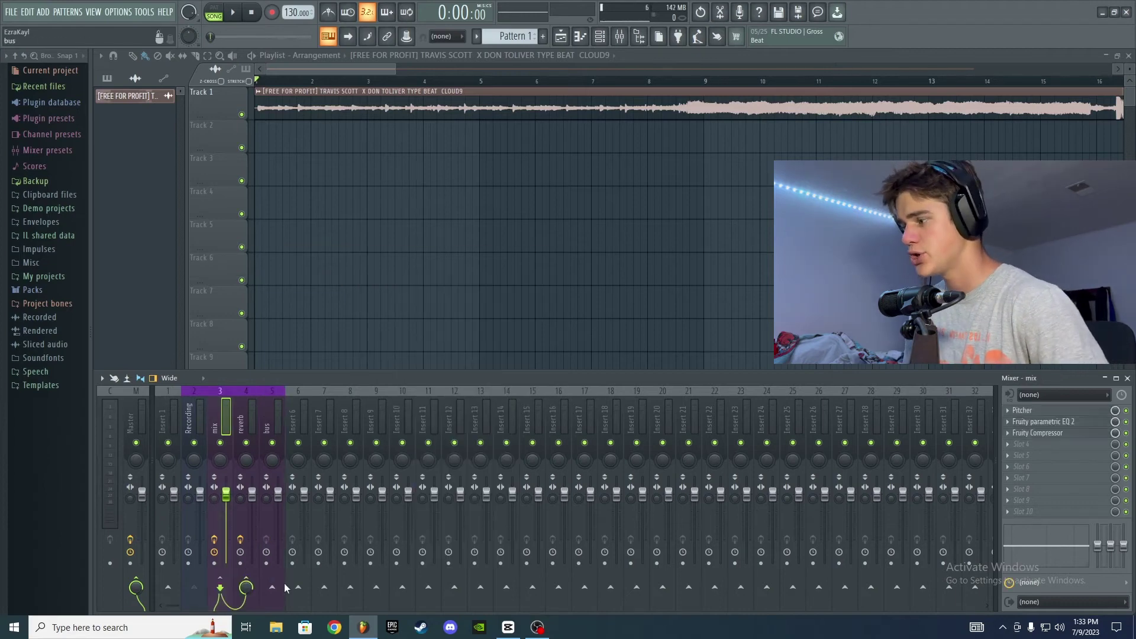
click(272, 588)
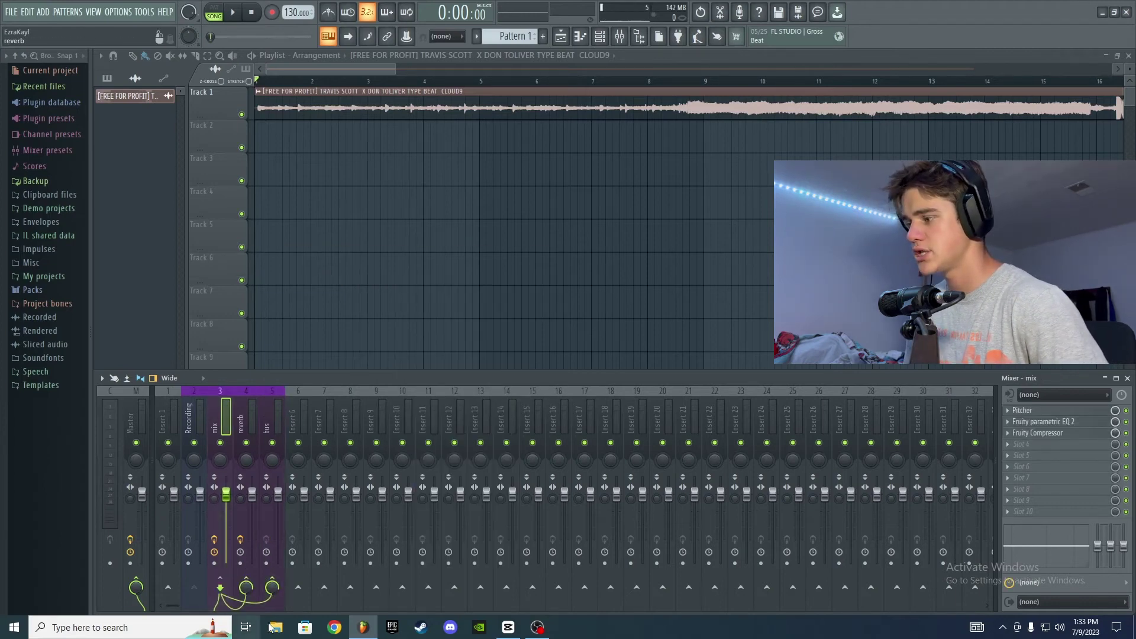
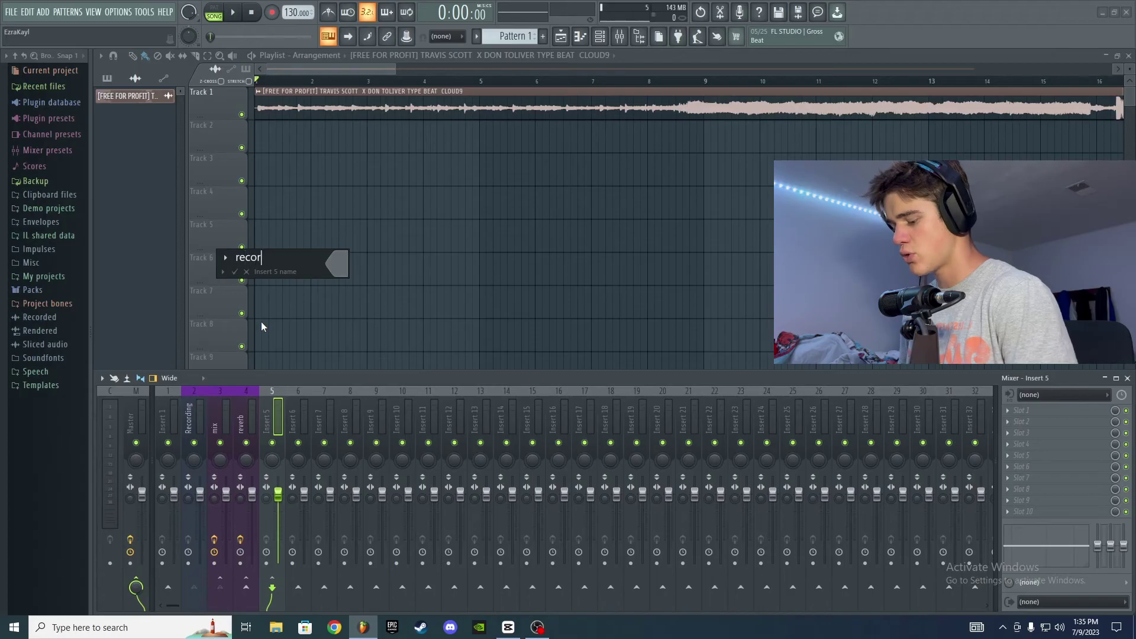
- Rename the Insert 5 mixer track as recording and color it dark cyan (#359C9F)
click(337, 263)
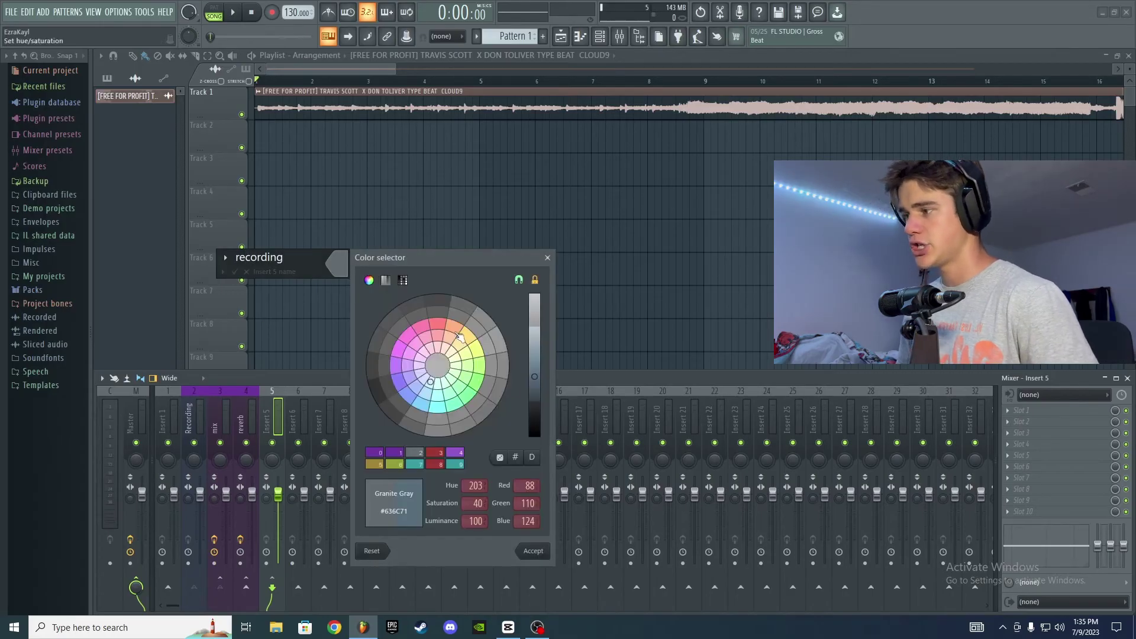
click(414, 464)
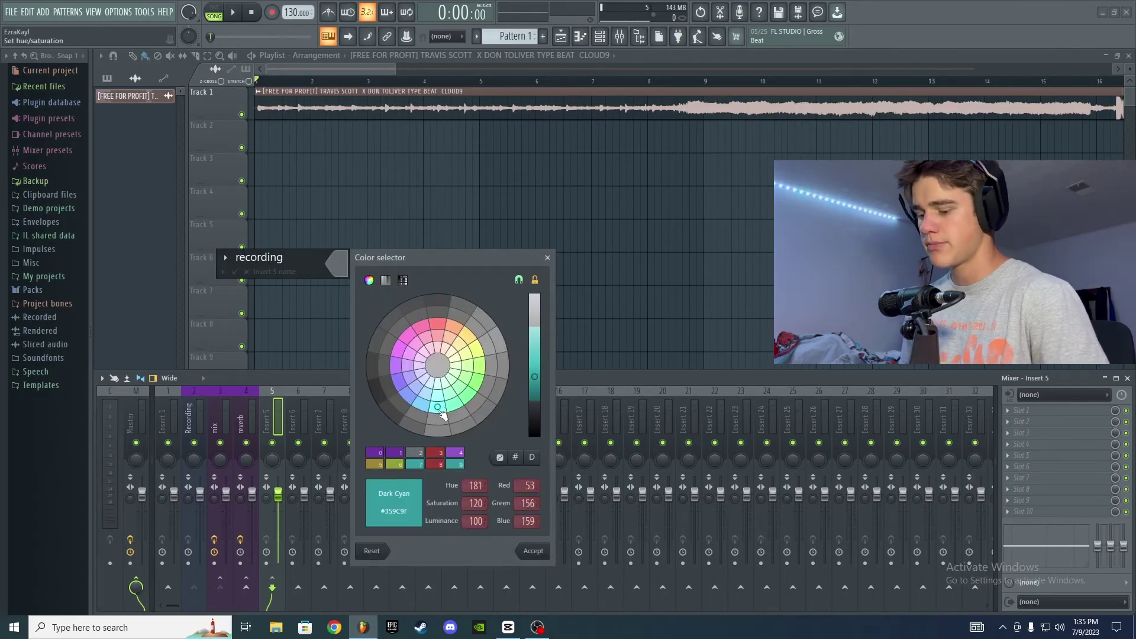
key(Return)
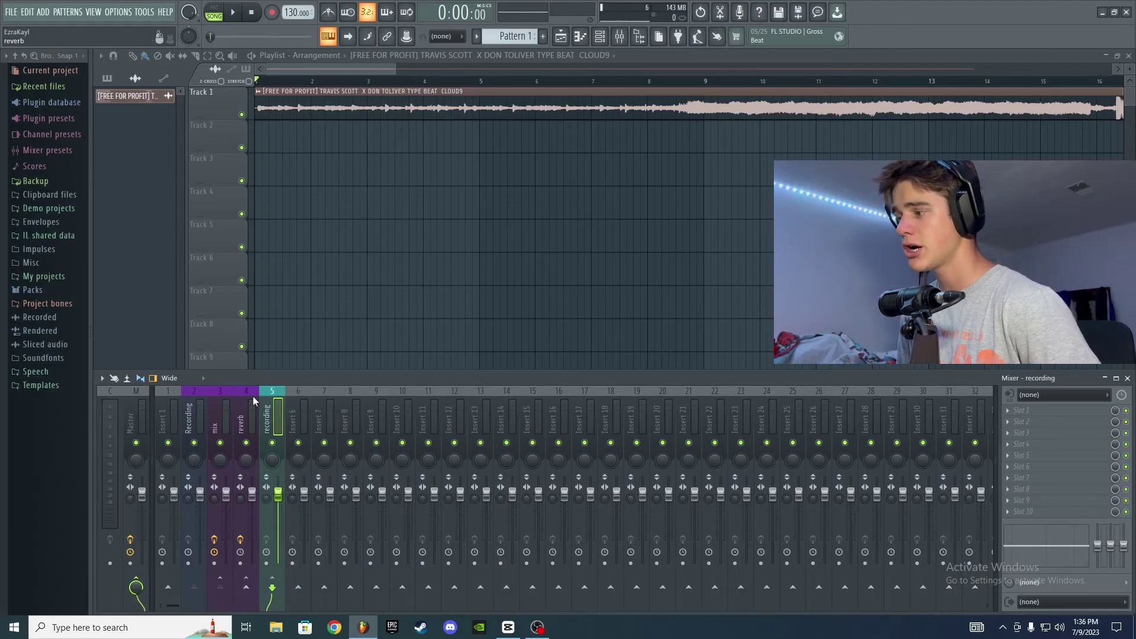
- Set the audio input of the cyan recording track to the mono Input 1
click(1039, 400)
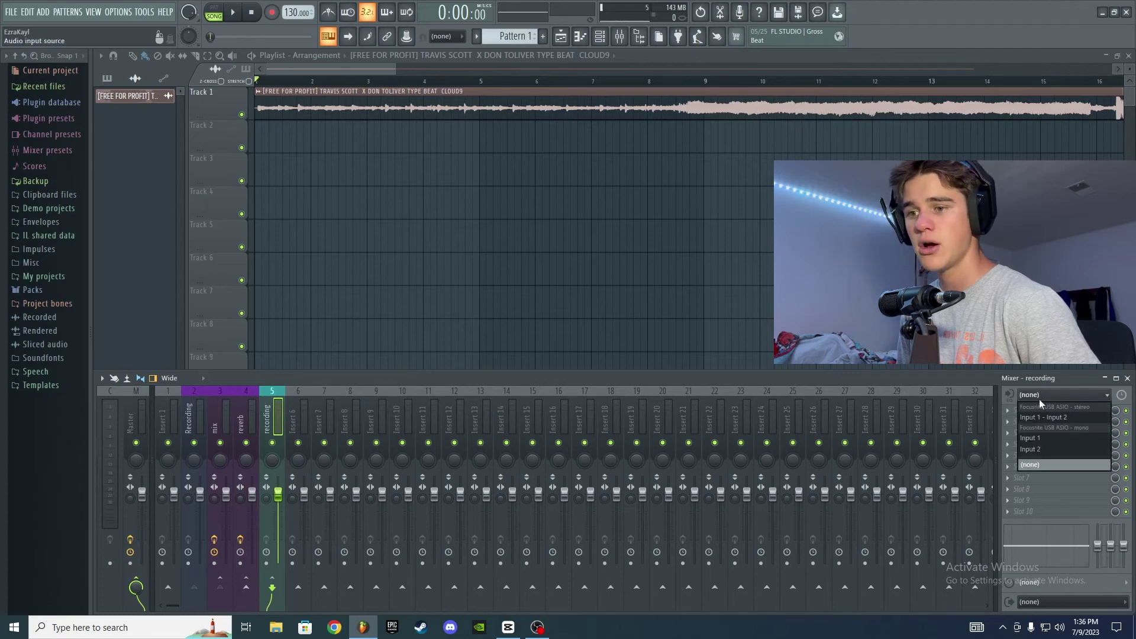
click(1050, 439)
click(679, 363)
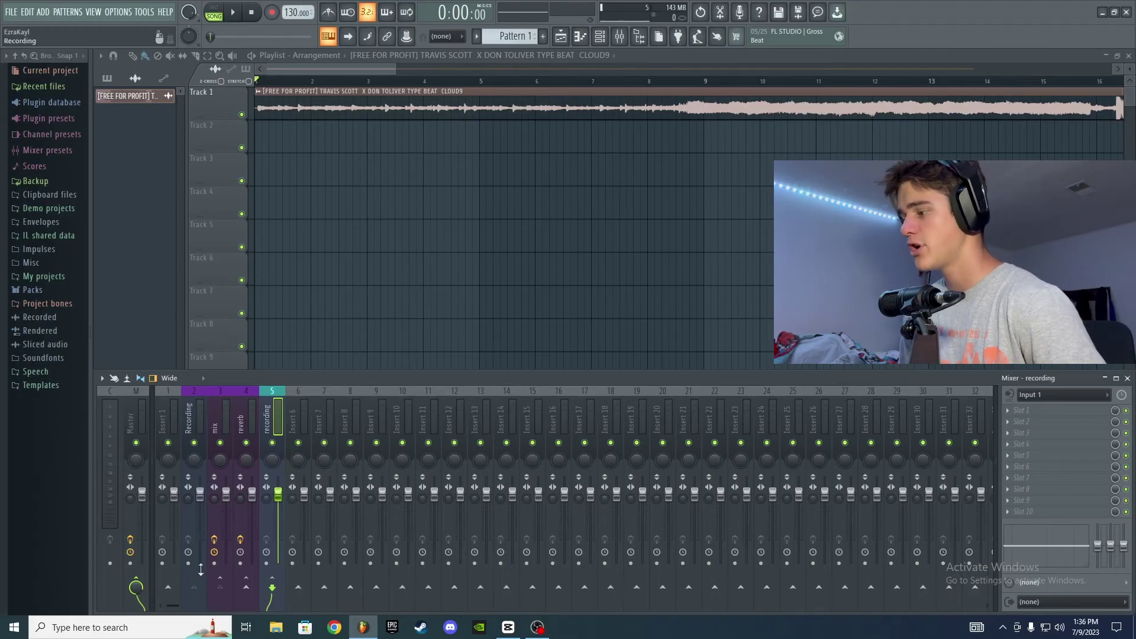
- Arm the cyan recording track to test its microphone signal, compare it with the purple Recording track, and disarm it
click(266, 564)
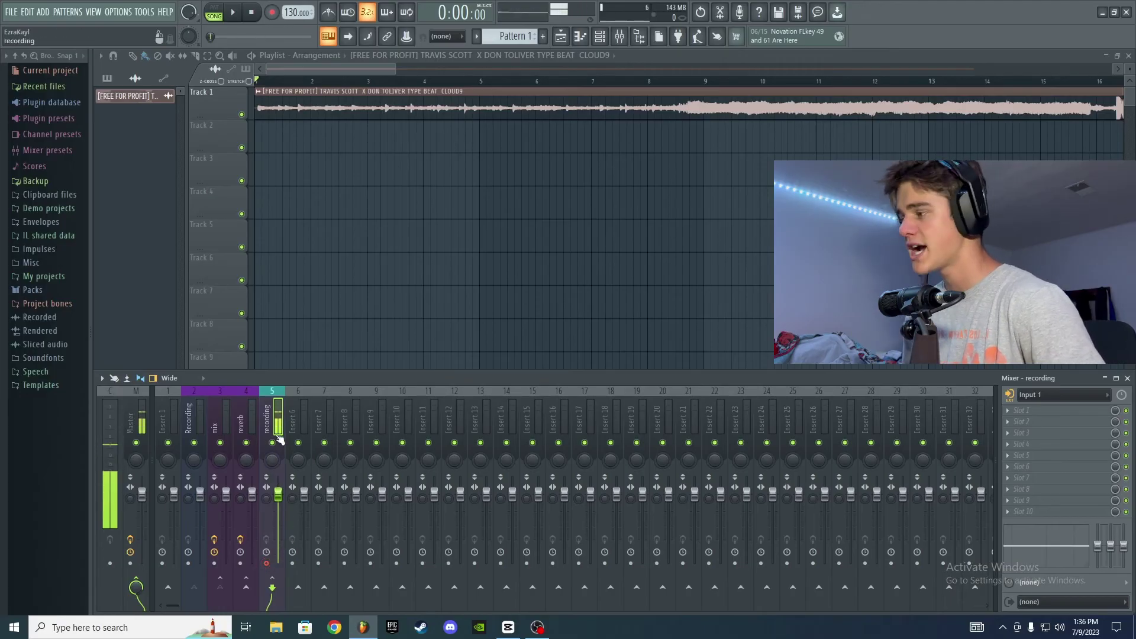
click(189, 564)
click(190, 422)
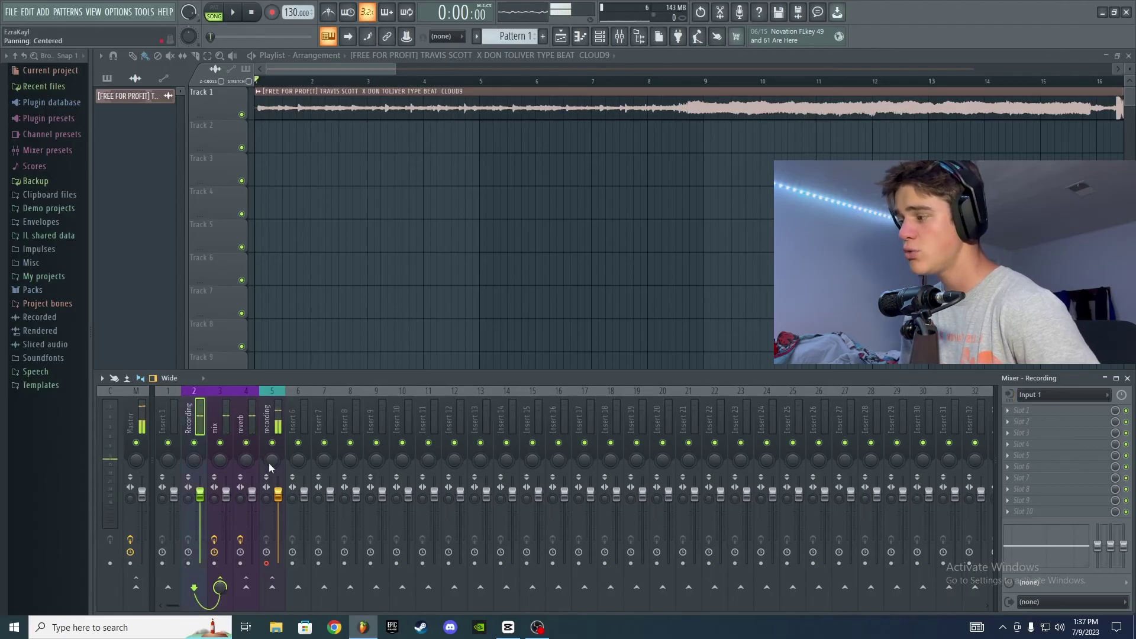
click(269, 572)
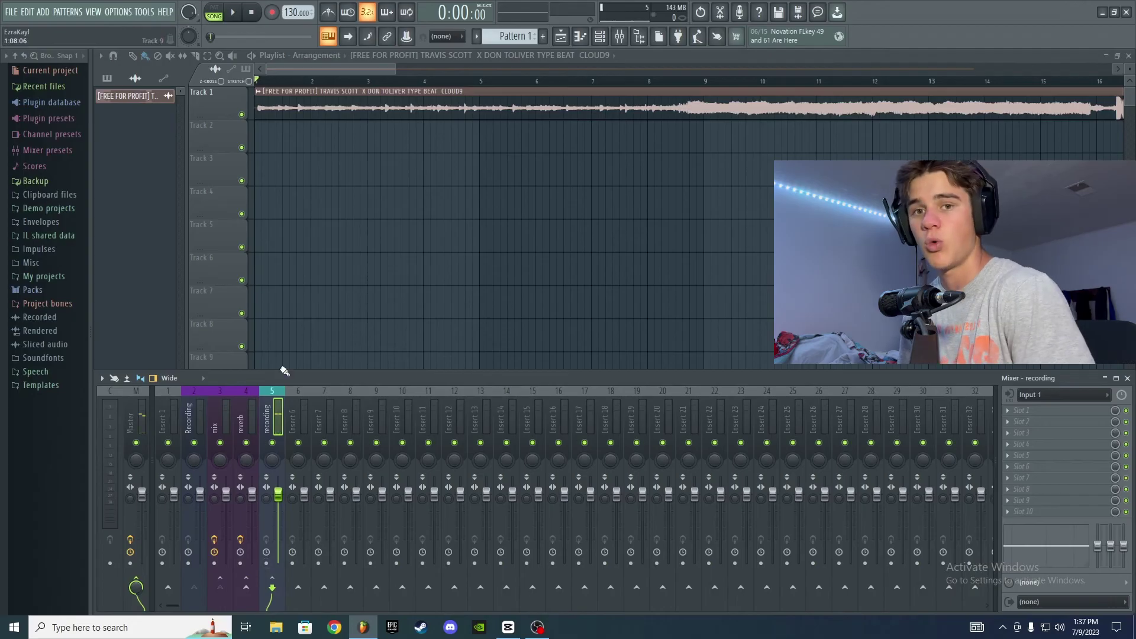
- Rename the Insert 6 mixer track as mix adlibs and color it dark cyan (#359C9F)
click(293, 414)
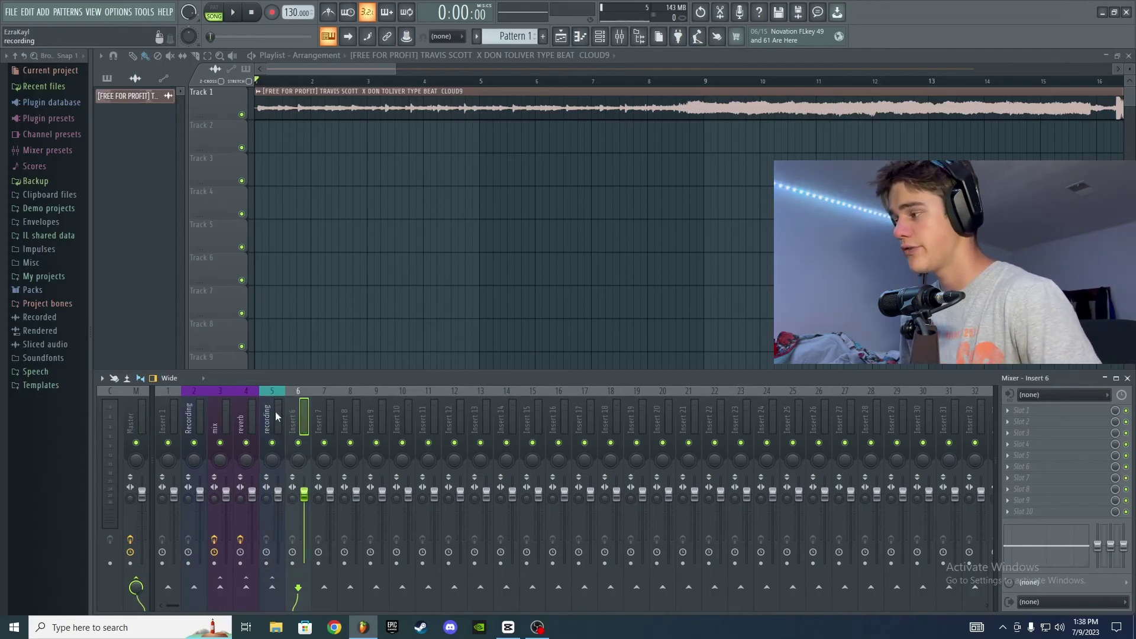
right_click(299, 413)
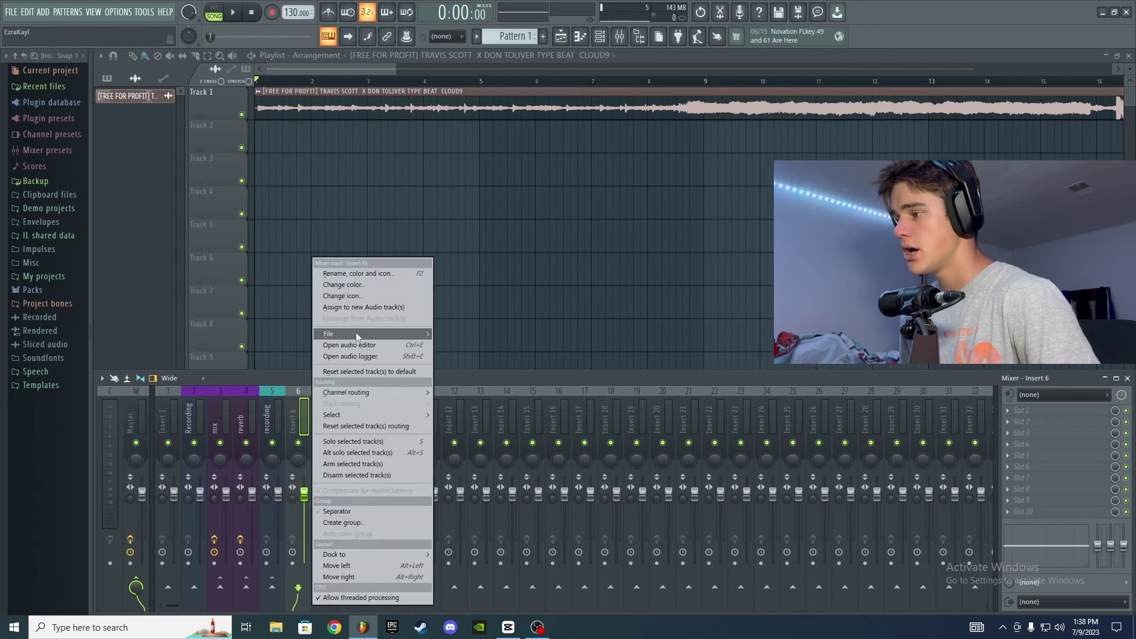
click(362, 273)
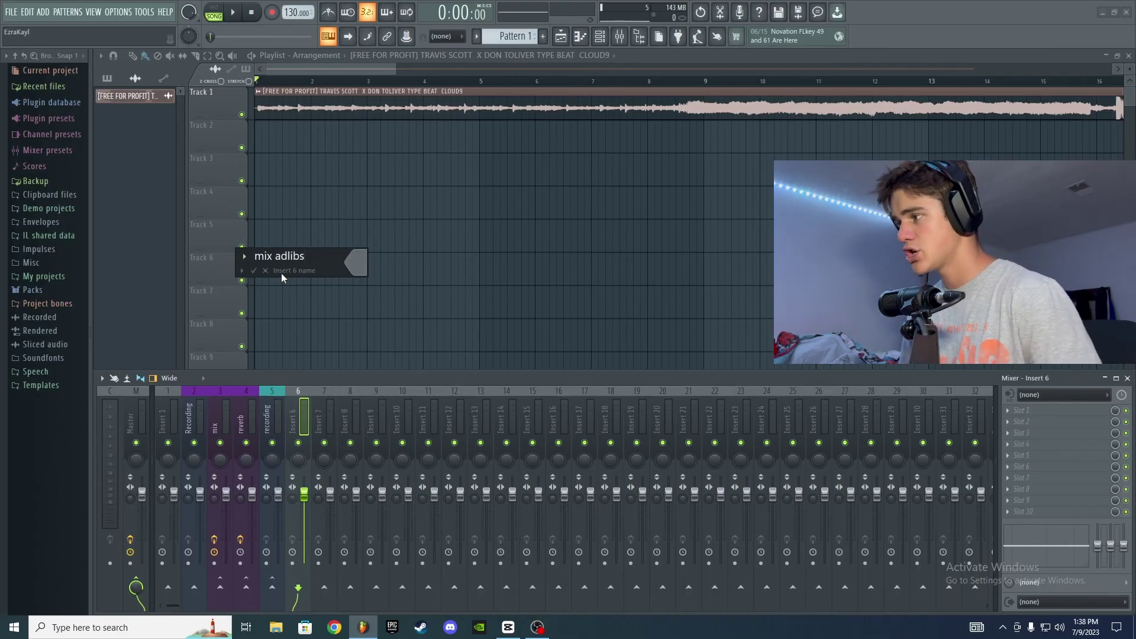
click(358, 261)
click(457, 405)
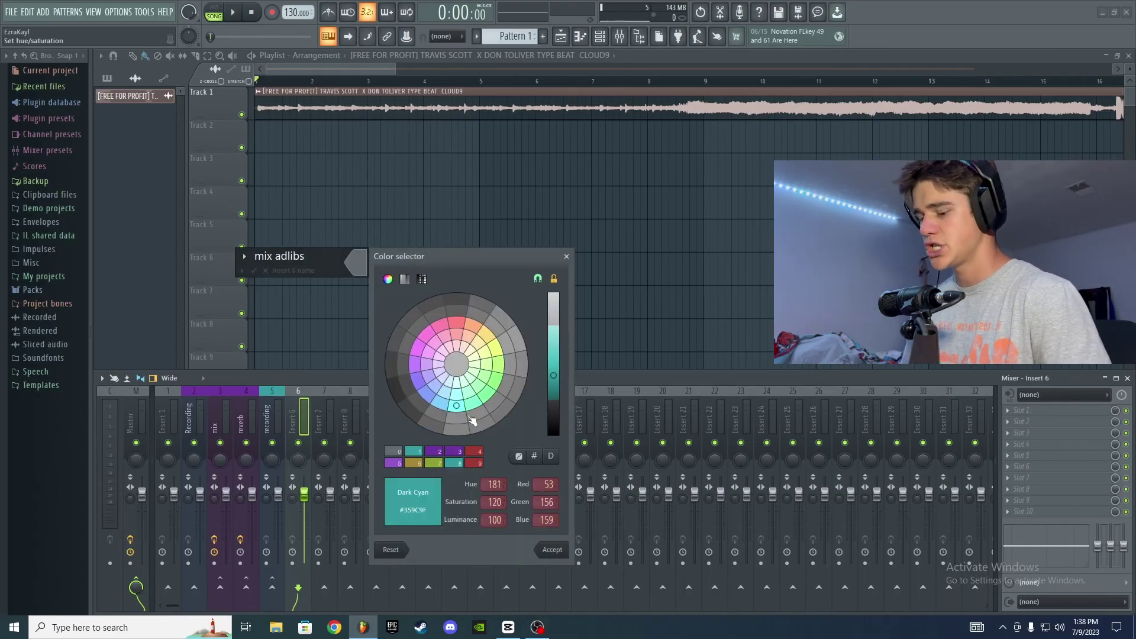
key(Return)
key(Return)
- Route the cyan recording track only to the mix adlibs track
click(269, 420)
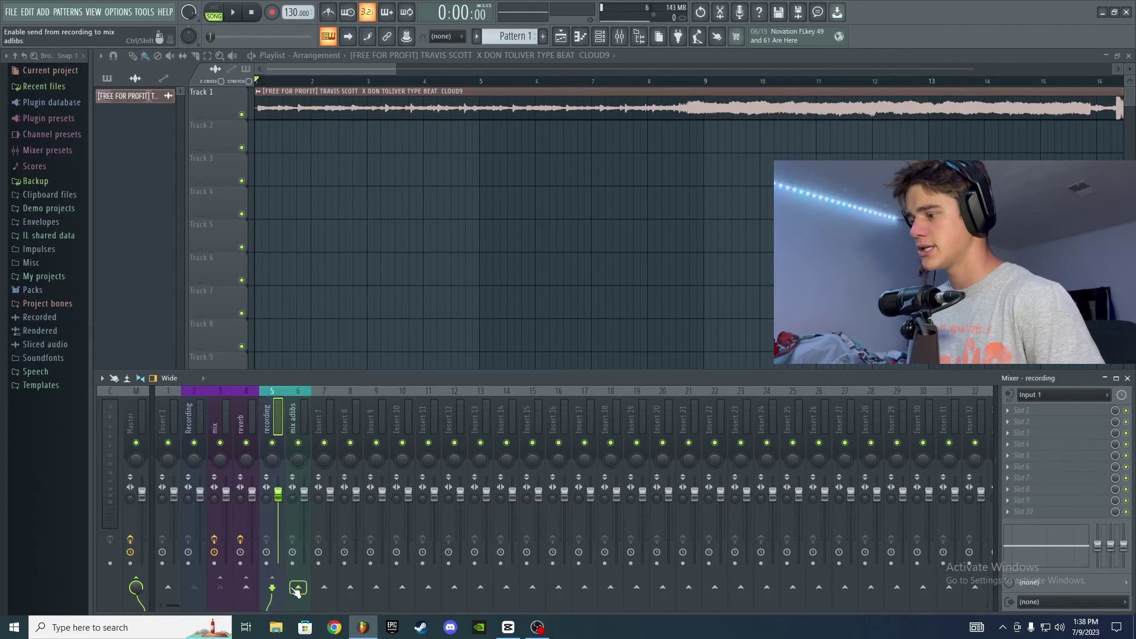
right_click(296, 590)
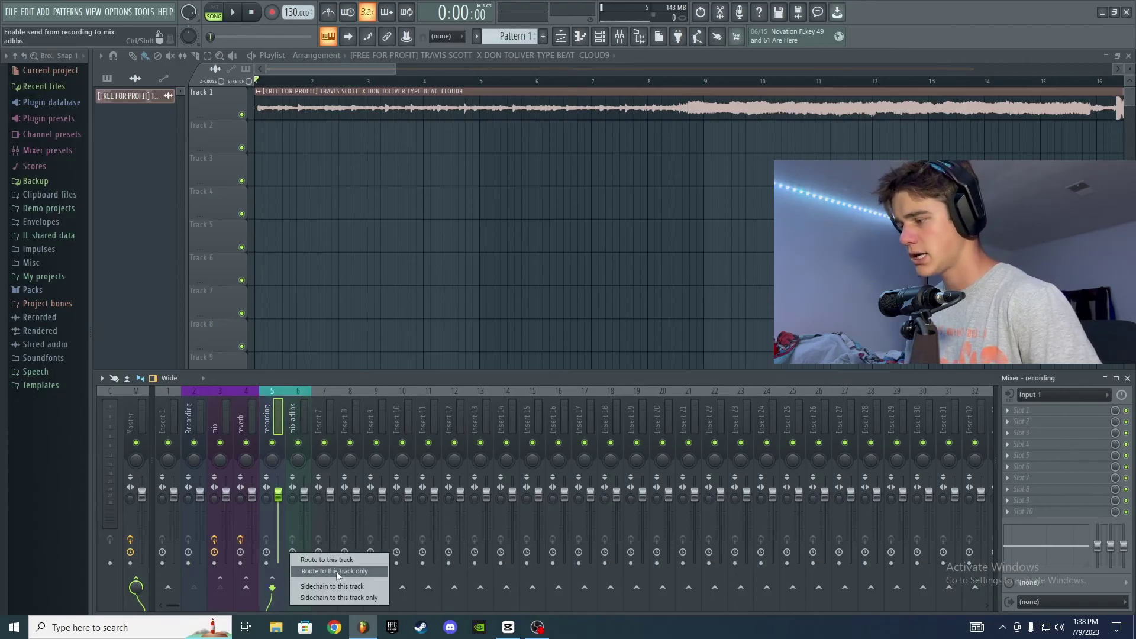
click(337, 571)
click(300, 409)
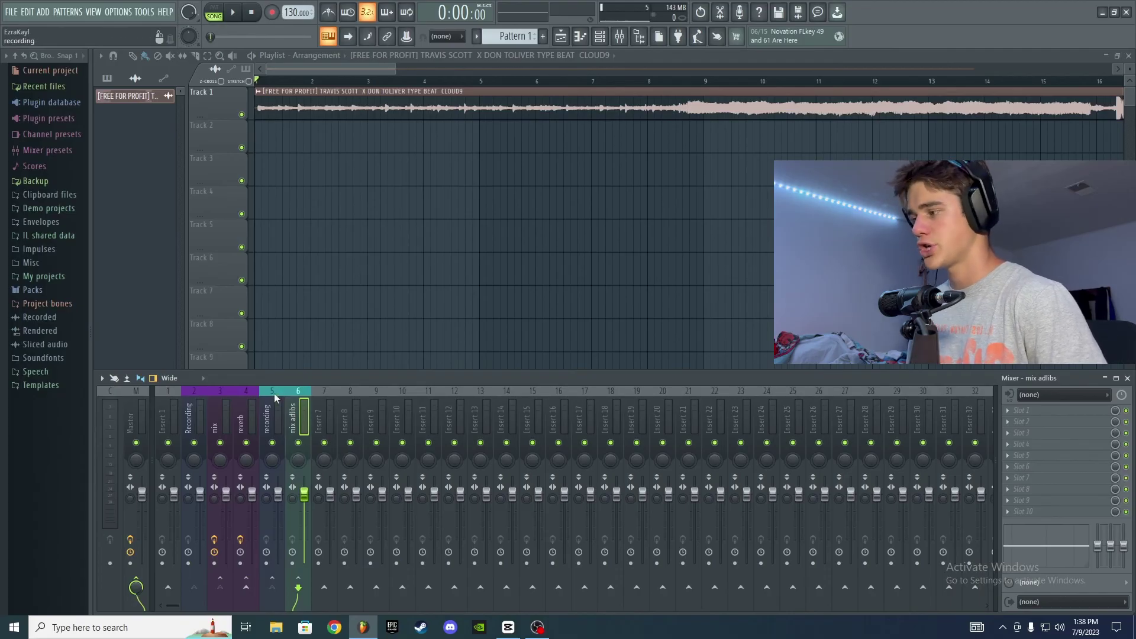
- Arm the cyan recording track and check the signal on the purple Recording and mix adlibs tracks
click(275, 413)
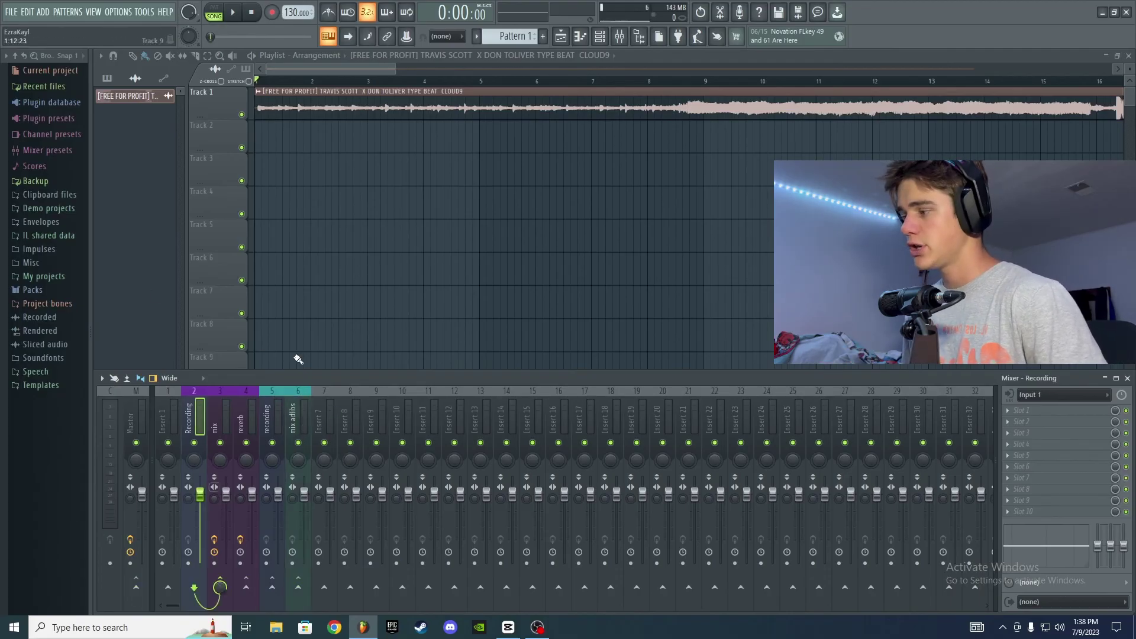
click(267, 563)
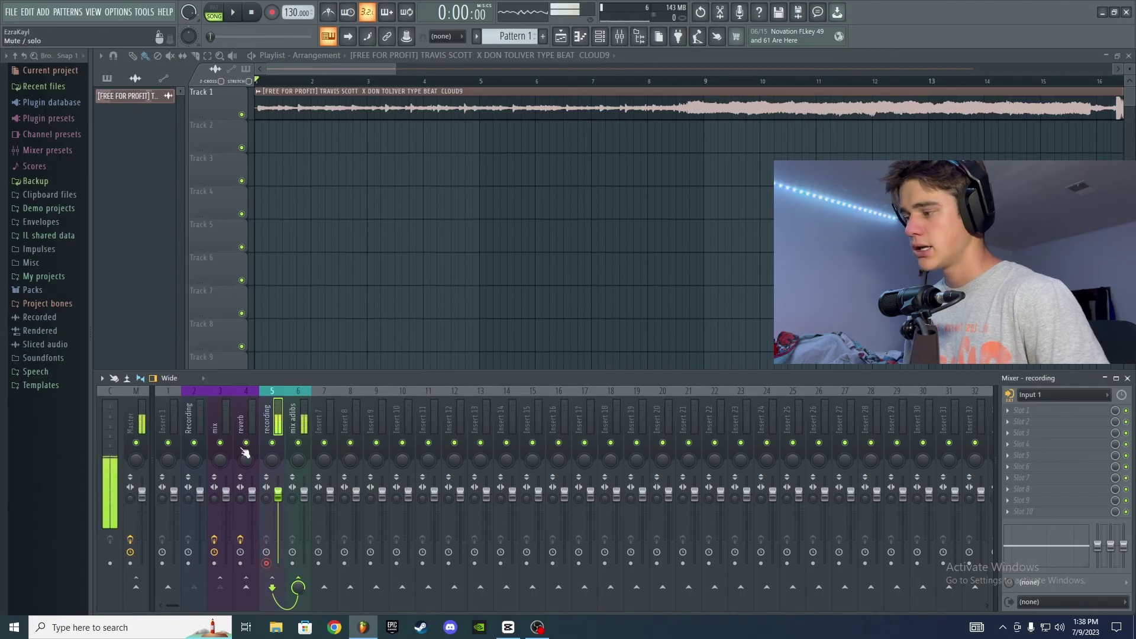
click(194, 566)
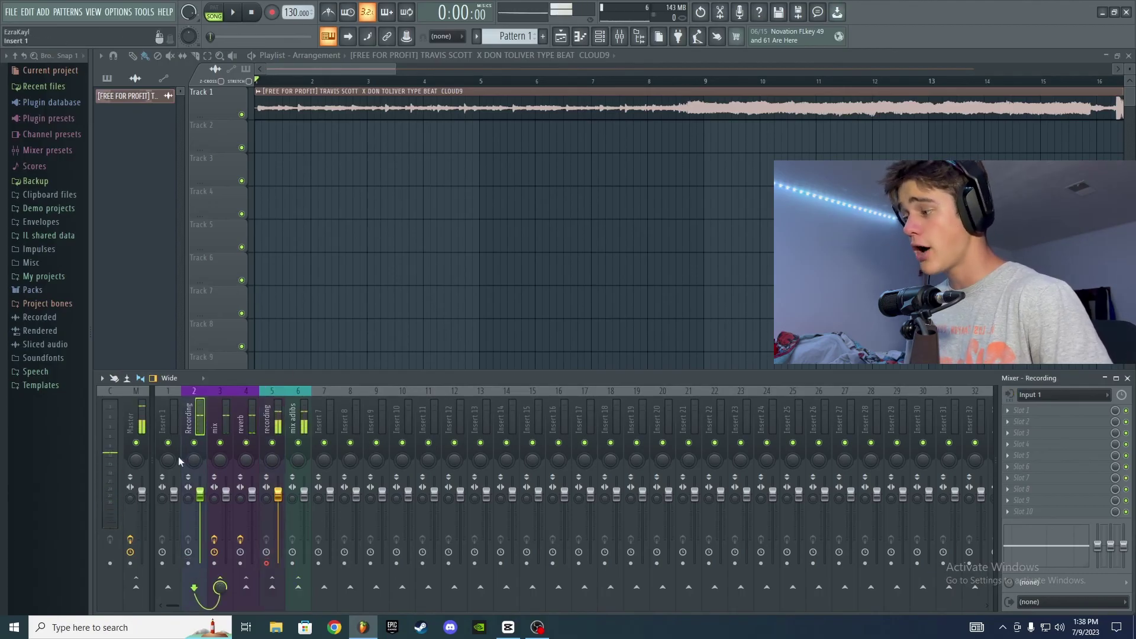
click(298, 418)
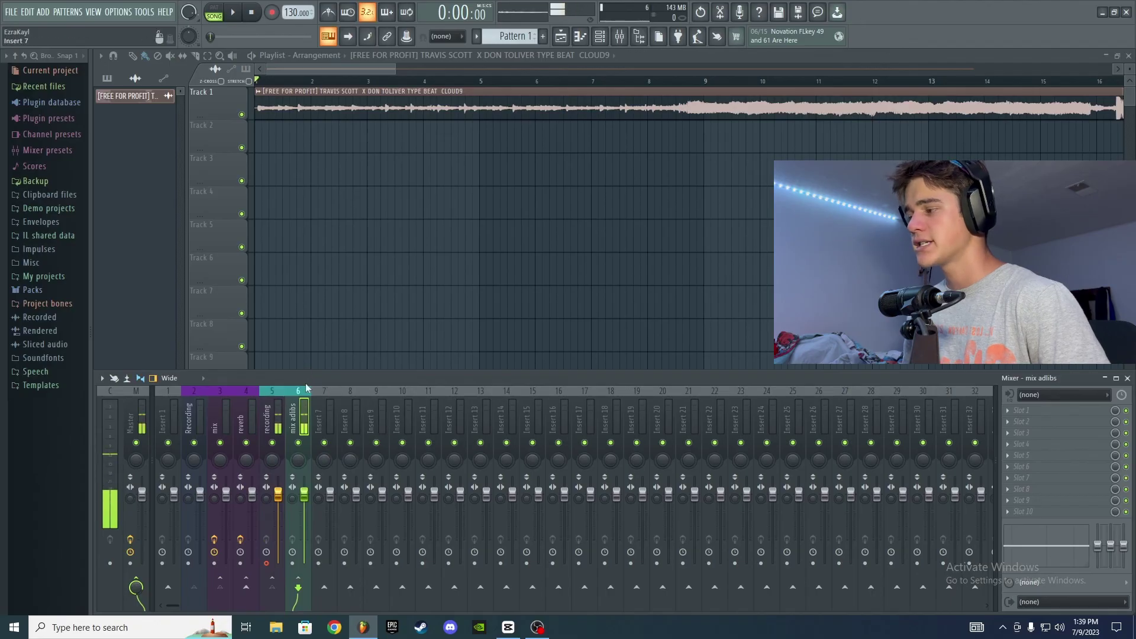